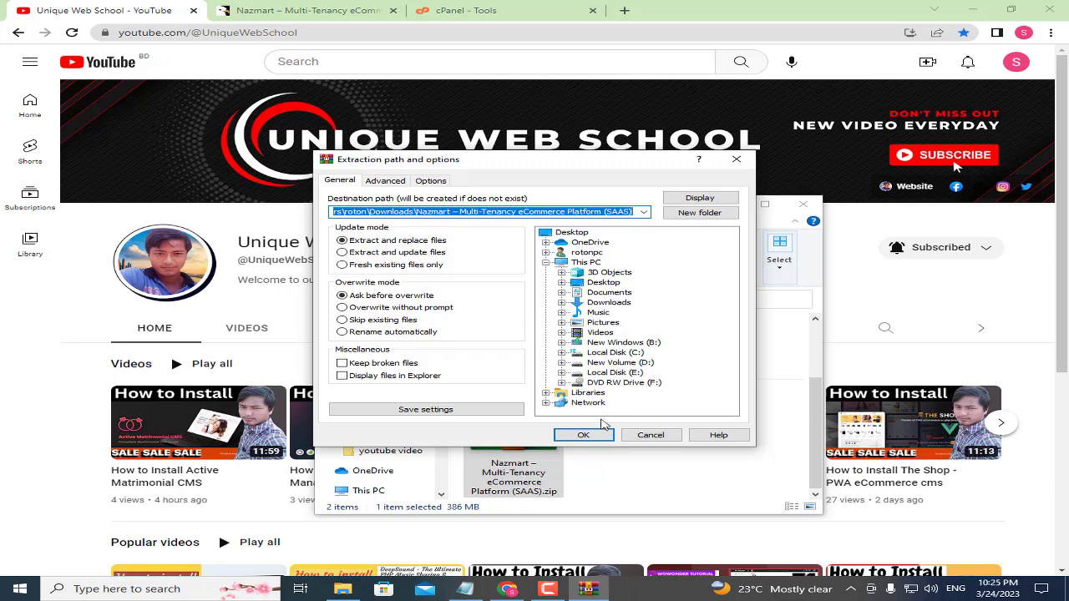
Step: Extract the Nazmart – Multi-Tenancy eCommerce Platform (SAAS) archive in Downloads and open the extracted Installable-file folder
{"action": "left_click", "coordinate": [601, 435]}
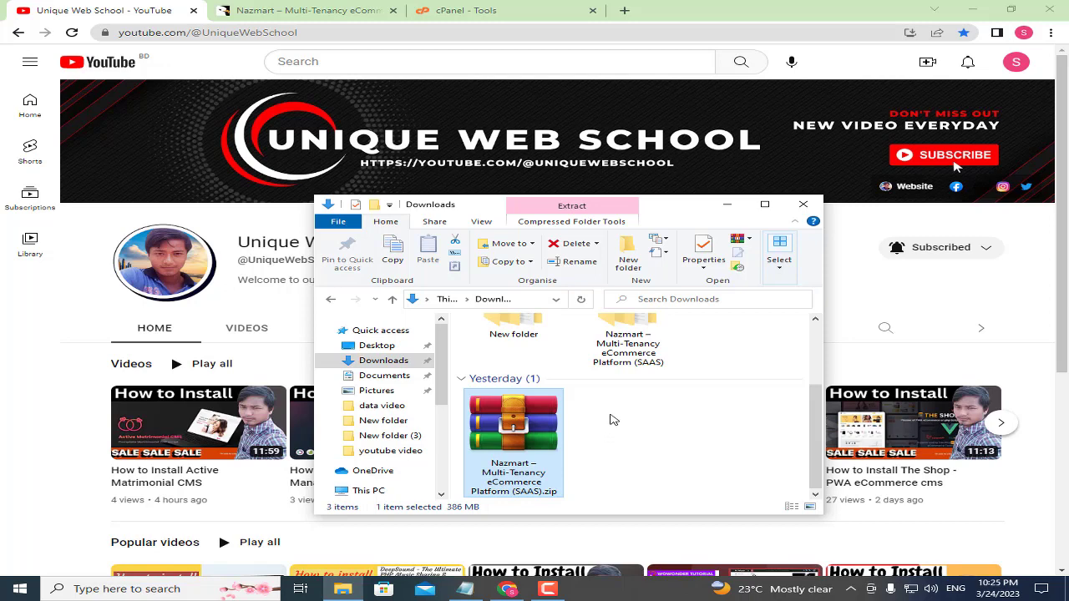
{"action": "scroll", "coordinate": [626, 414], "scroll_direction": "up", "scroll_amount": 1}
{"action": "left_click", "coordinate": [642, 374]}
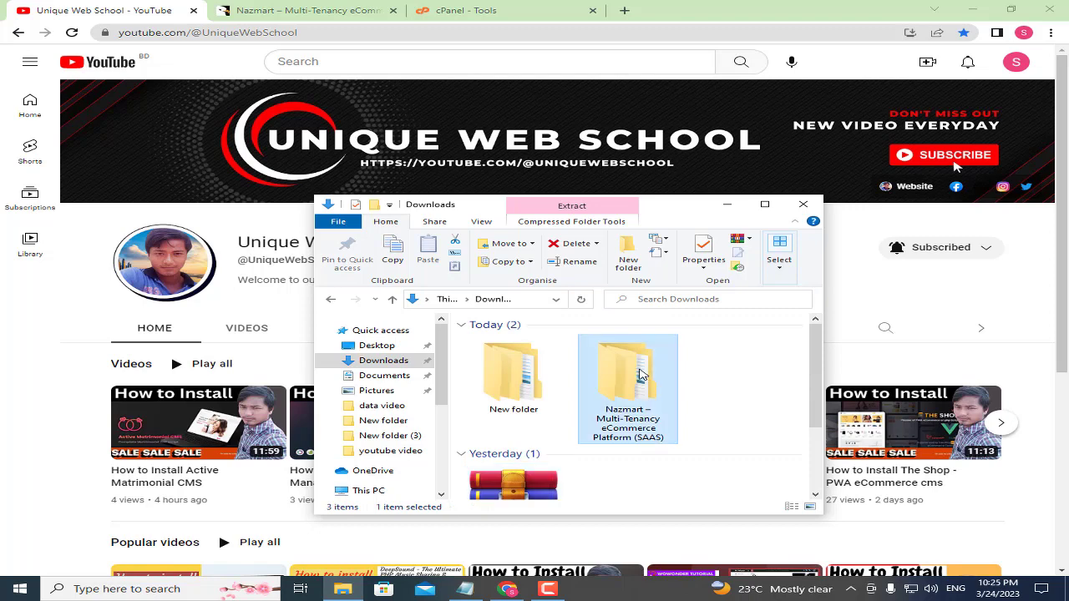
{"action": "double_click", "coordinate": [642, 374]}
{"action": "double_click", "coordinate": [596, 348]}
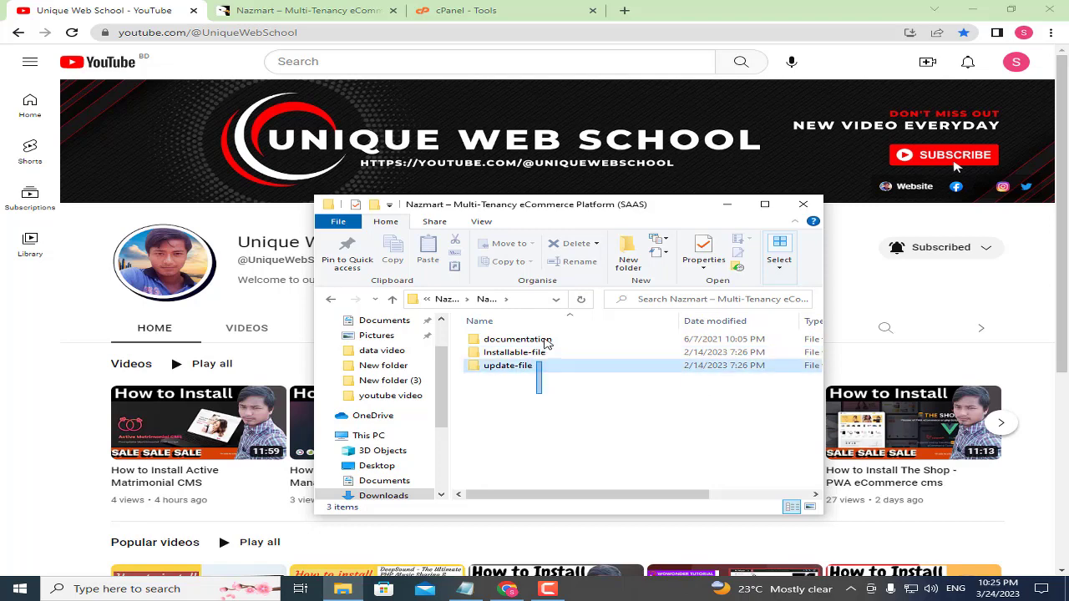
{"action": "key", "text": "ctrl+a"}
{"action": "left_click", "coordinate": [550, 396]}
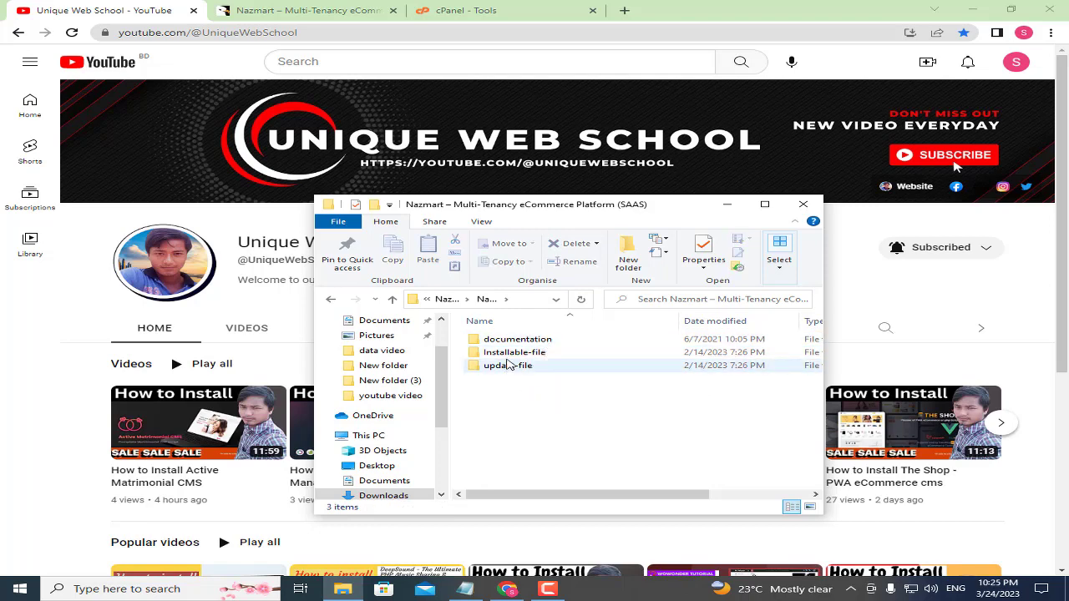
{"action": "double_click", "coordinate": [515, 353]}
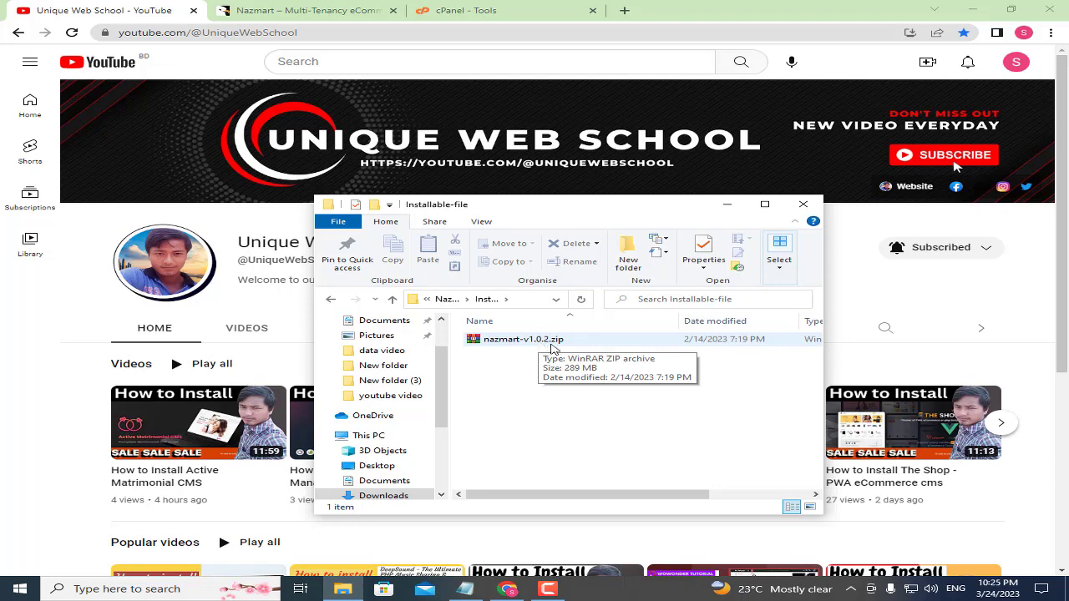
Step: Switch to cPanel in Chrome and open the public_html folder in File Manager
{"action": "left_click", "coordinate": [458, 6]}
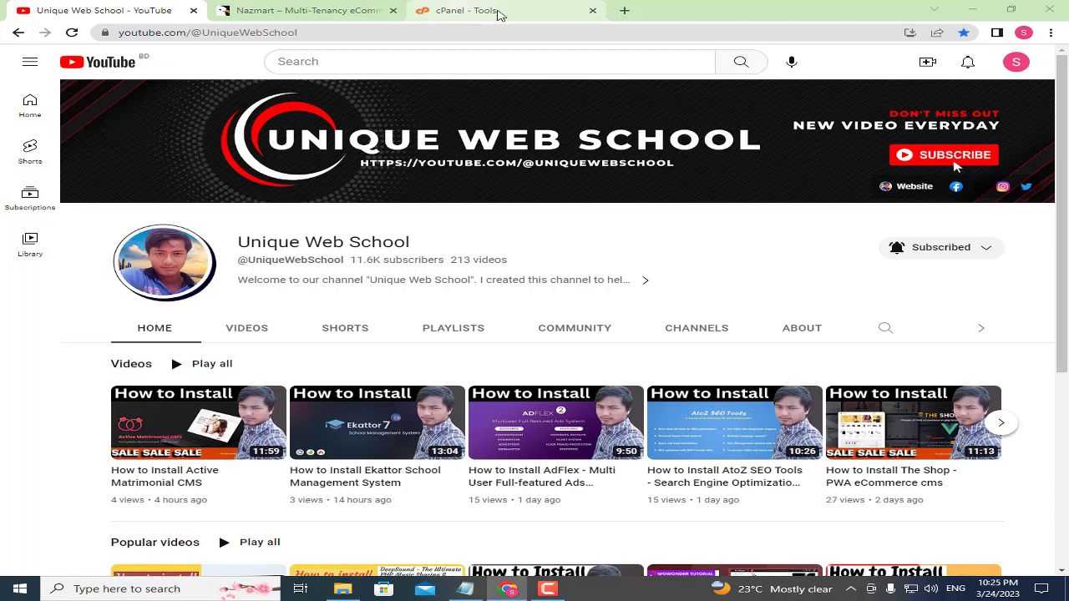
{"action": "left_click", "coordinate": [499, 14]}
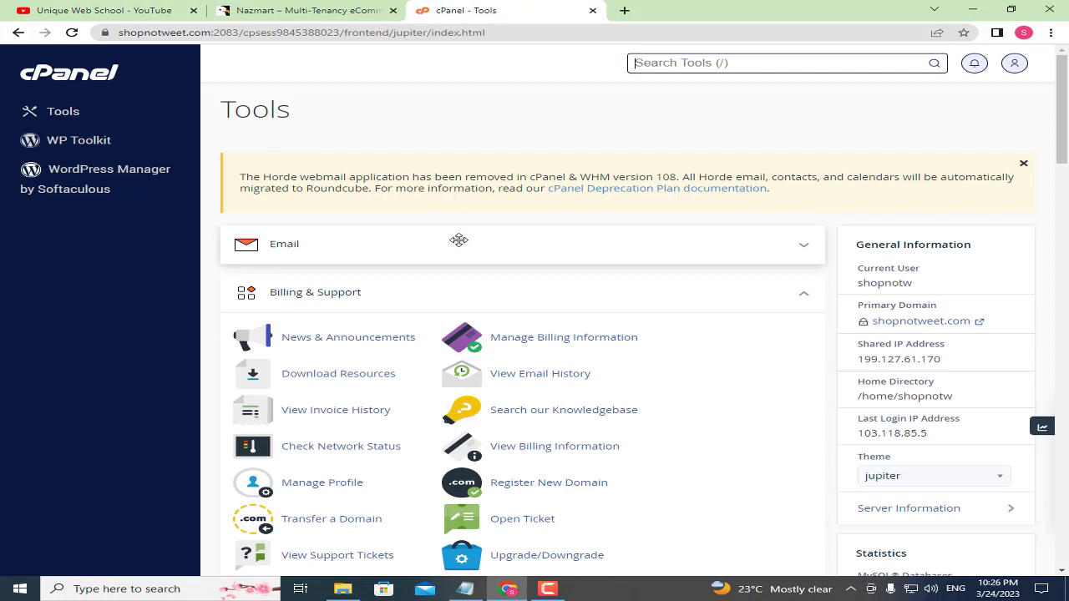
{"action": "scroll", "coordinate": [368, 243], "scroll_direction": "down", "scroll_amount": 3}
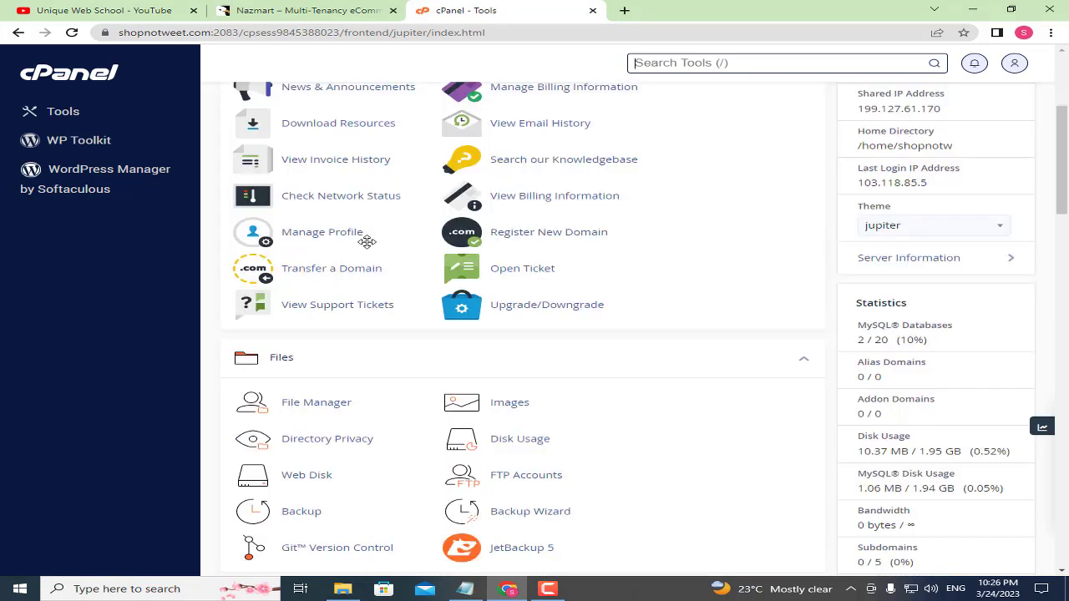
{"action": "left_click", "coordinate": [349, 411]}
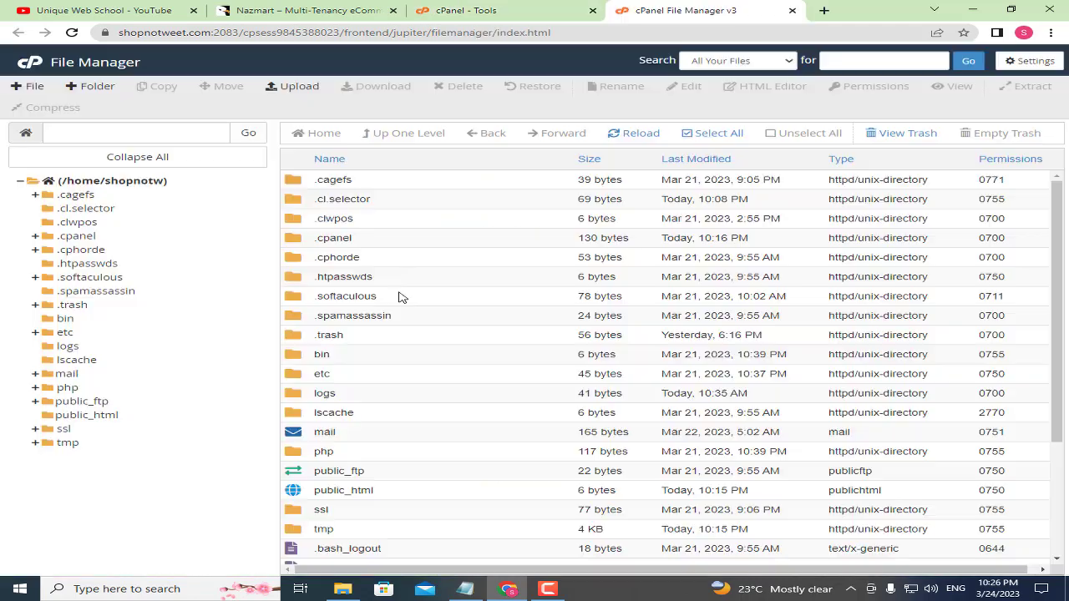
{"action": "left_click", "coordinate": [102, 416]}
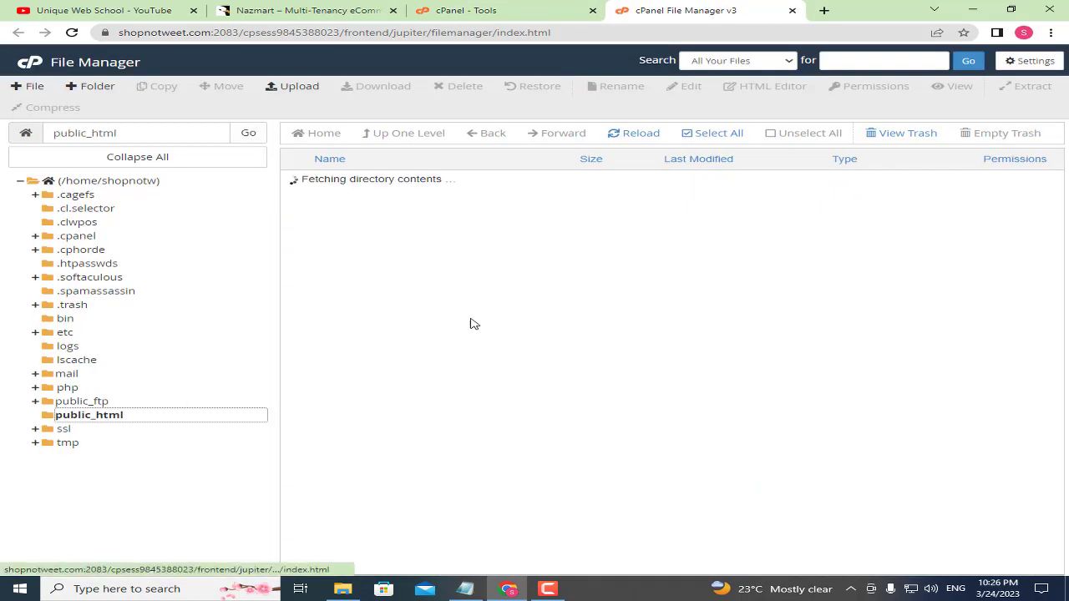
Step: Upload nazmart-v1.0.2.zip from the extracted Installable-file folder in Downloads to public_html
{"action": "left_click", "coordinate": [300, 90]}
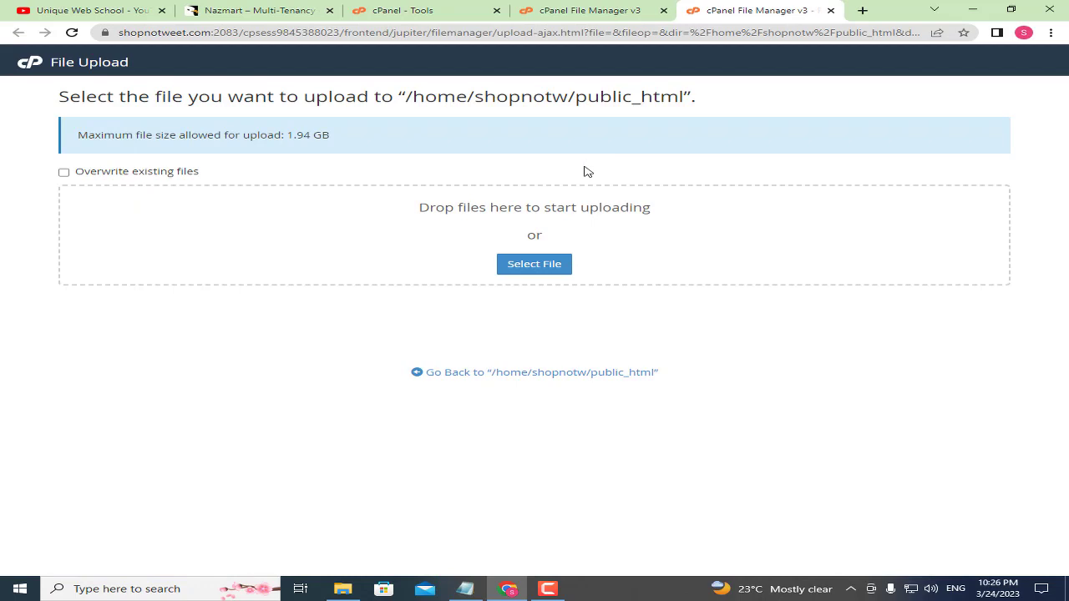
{"action": "left_click", "coordinate": [544, 267]}
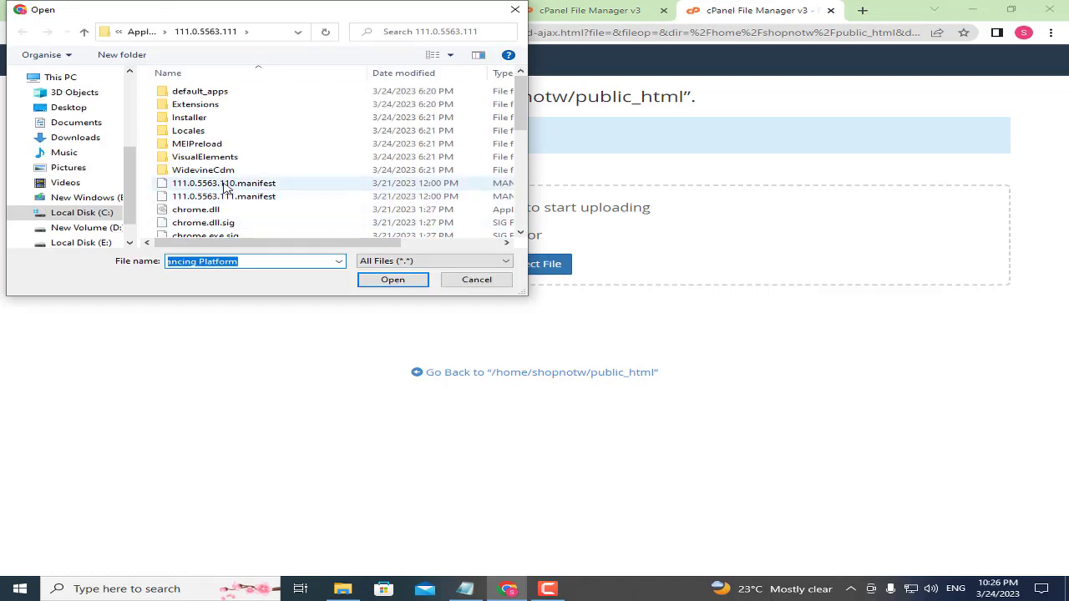
{"action": "left_click", "coordinate": [87, 137]}
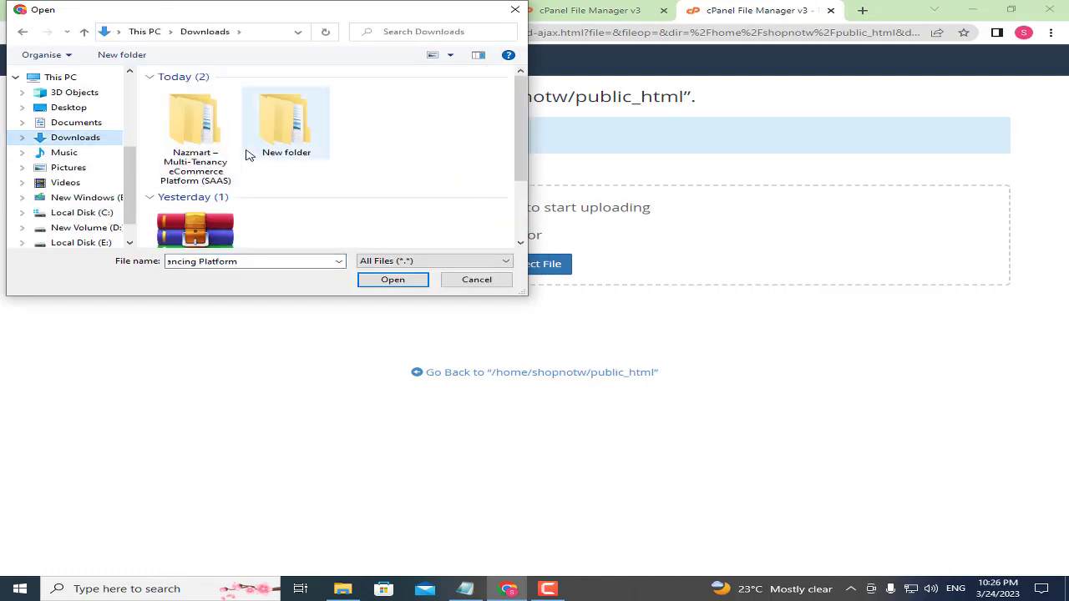
{"action": "double_click", "coordinate": [209, 146]}
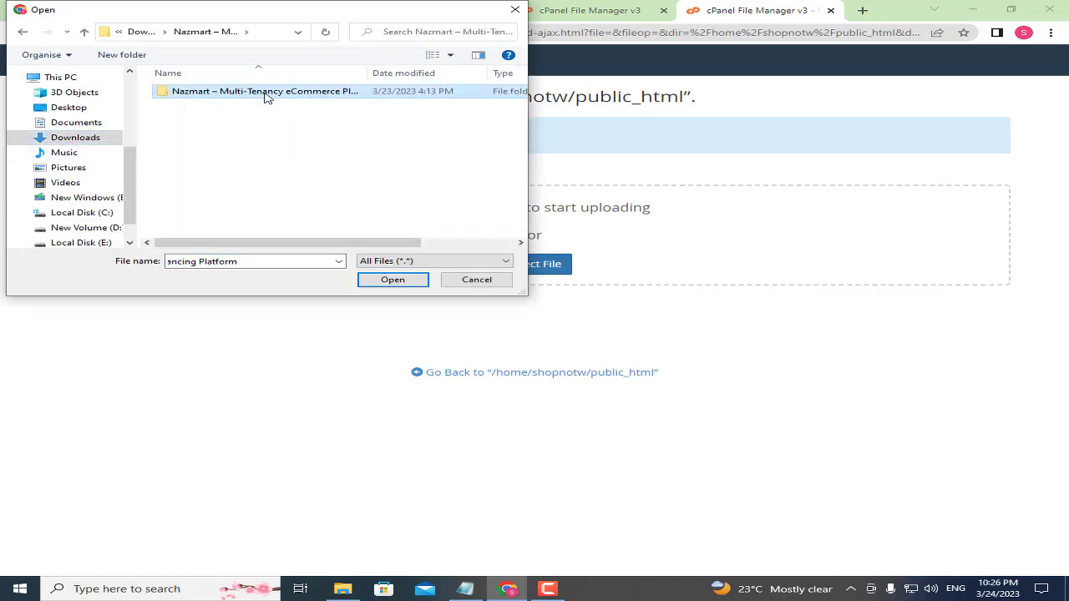
{"action": "double_click", "coordinate": [264, 93]}
{"action": "double_click", "coordinate": [232, 106]}
{"action": "left_click", "coordinate": [219, 94]}
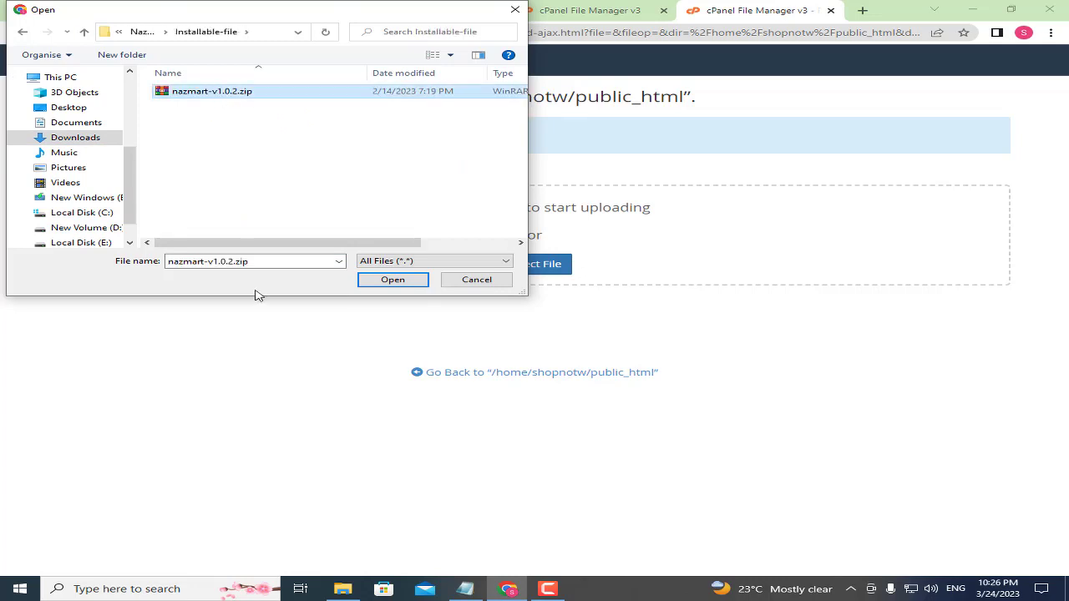
{"action": "left_click", "coordinate": [387, 281]}
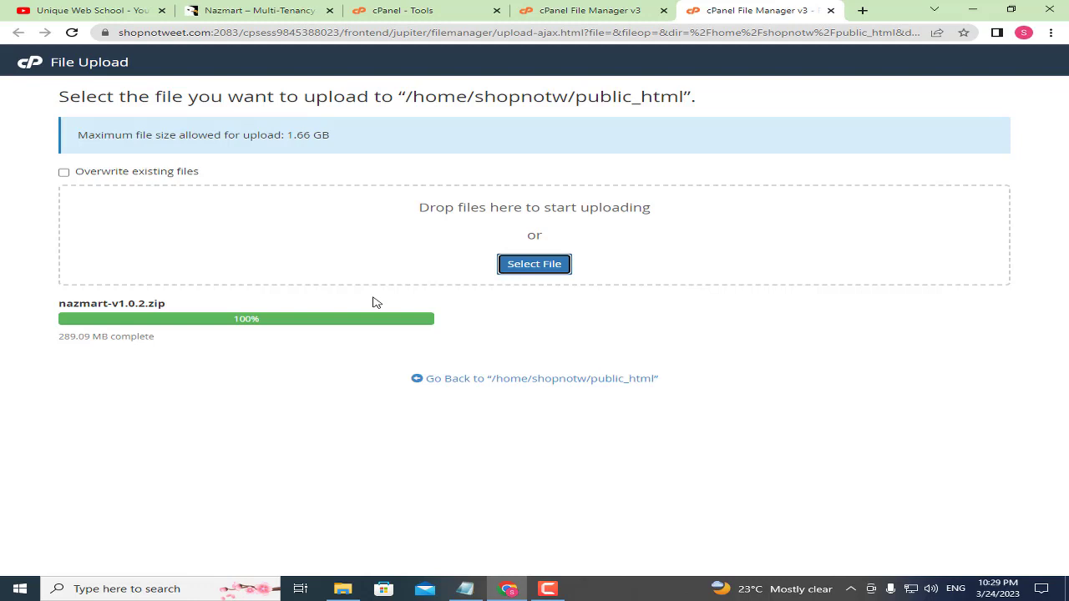
Step: Return to public_html and extract nazmart-v1.0.2.zip into /public_html, closing the extraction results
{"action": "left_click", "coordinate": [471, 384]}
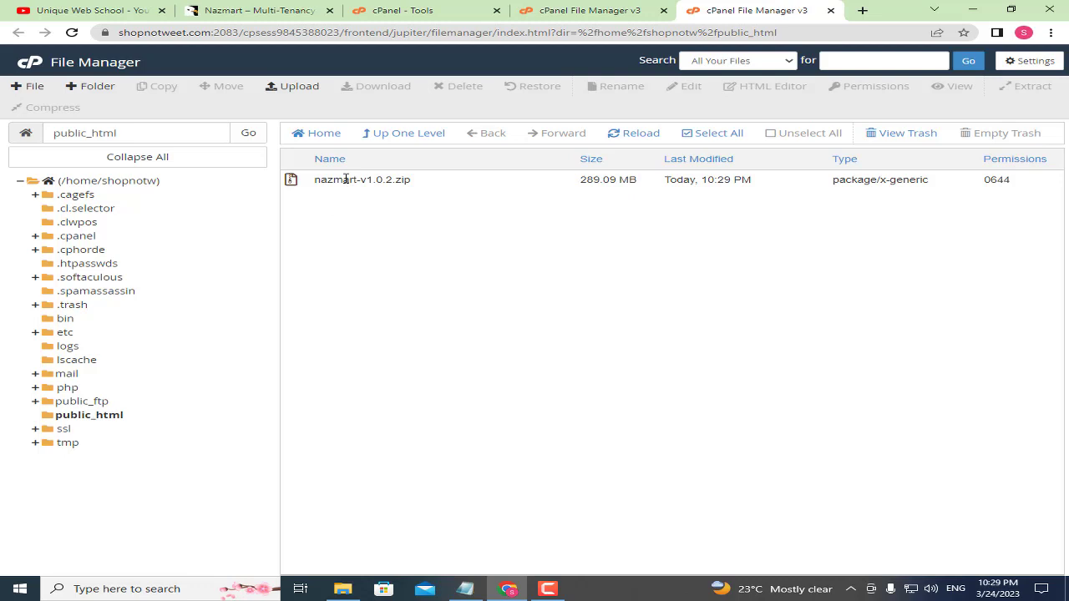
{"action": "left_click", "coordinate": [367, 182]}
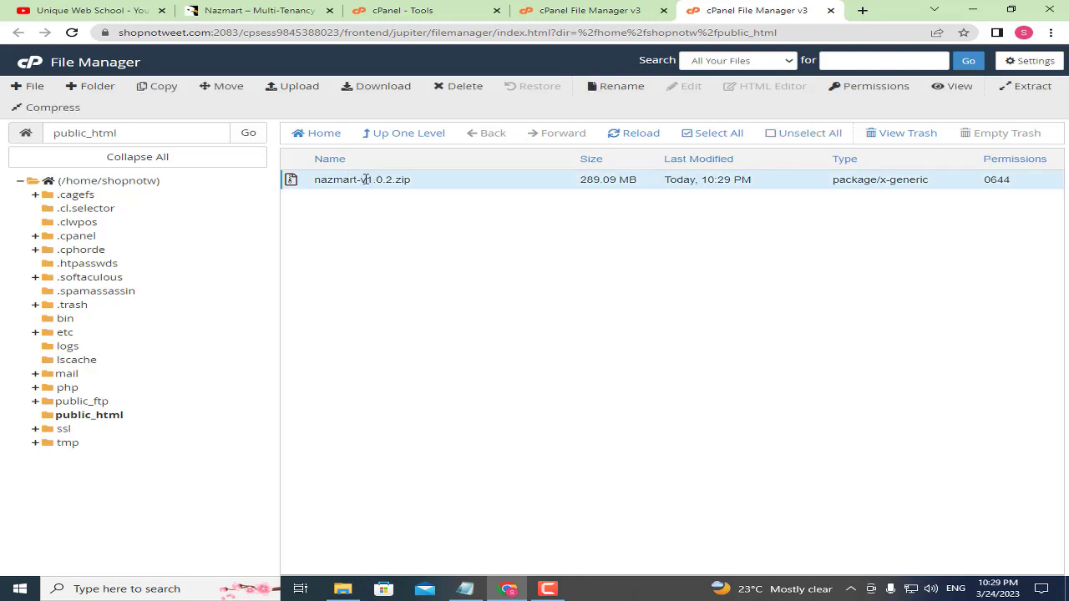
{"action": "right_click", "coordinate": [365, 179]}
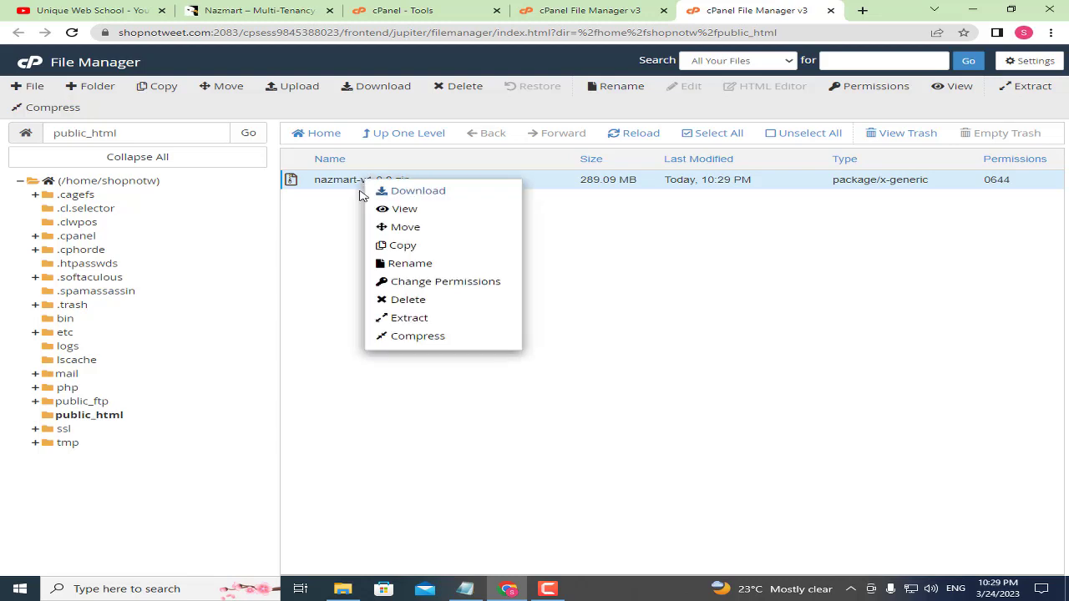
{"action": "left_click", "coordinate": [425, 318]}
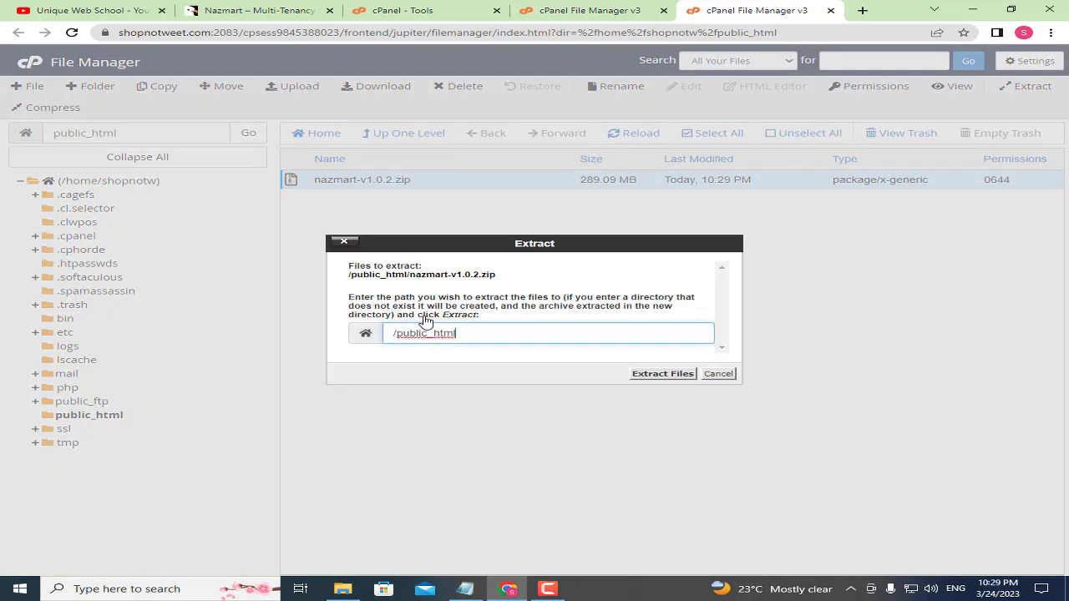
{"action": "left_click", "coordinate": [651, 375]}
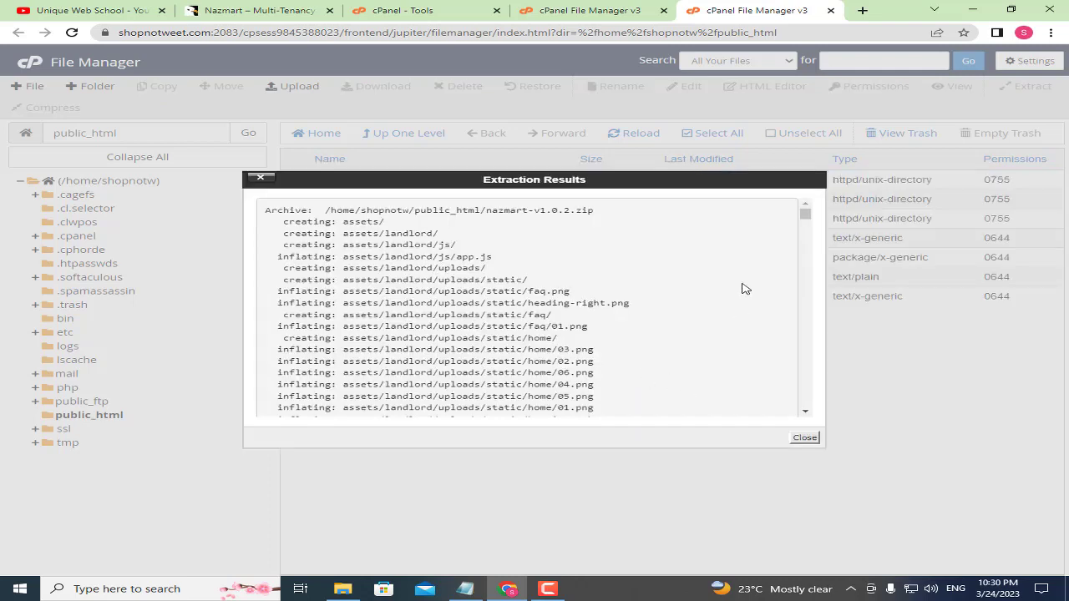
{"action": "left_click", "coordinate": [805, 438]}
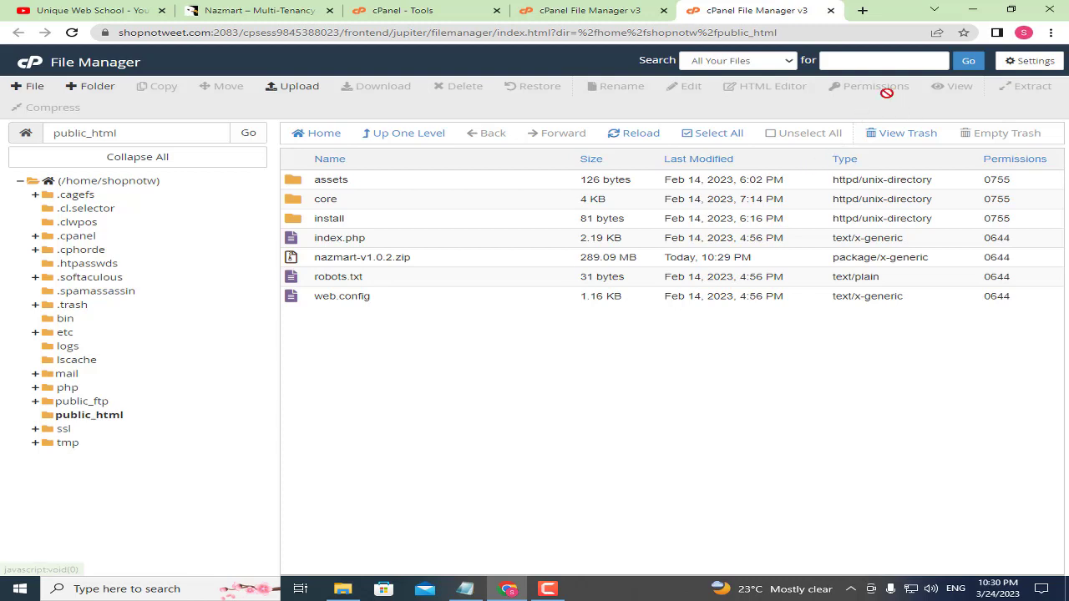
Step: Load shopnotweet.com in a new browser tab and read the page it displays
{"action": "left_click", "coordinate": [863, 10]}
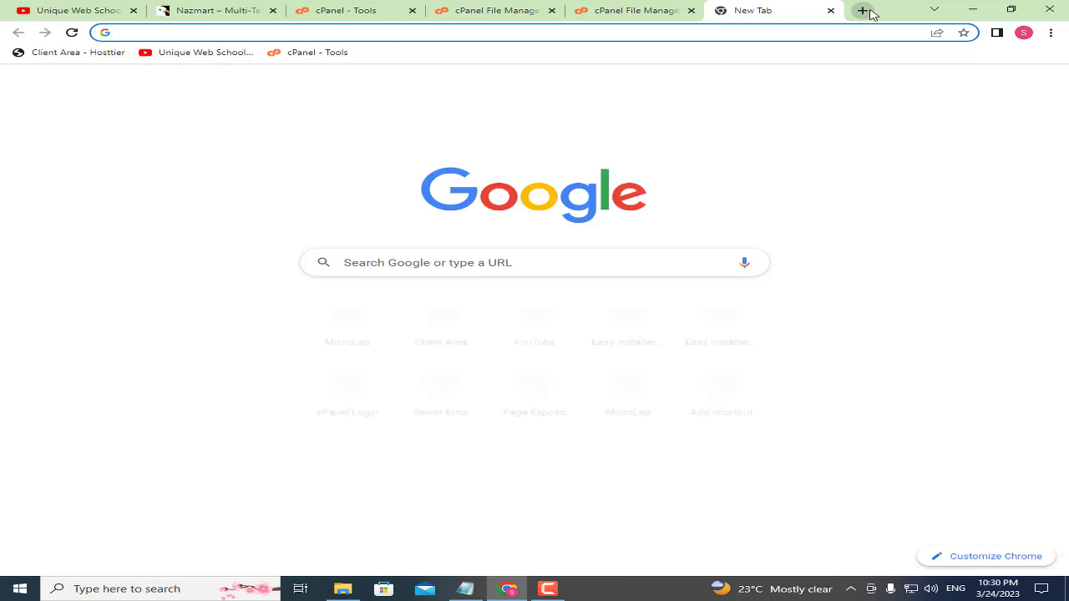
{"action": "type", "text": "s"}
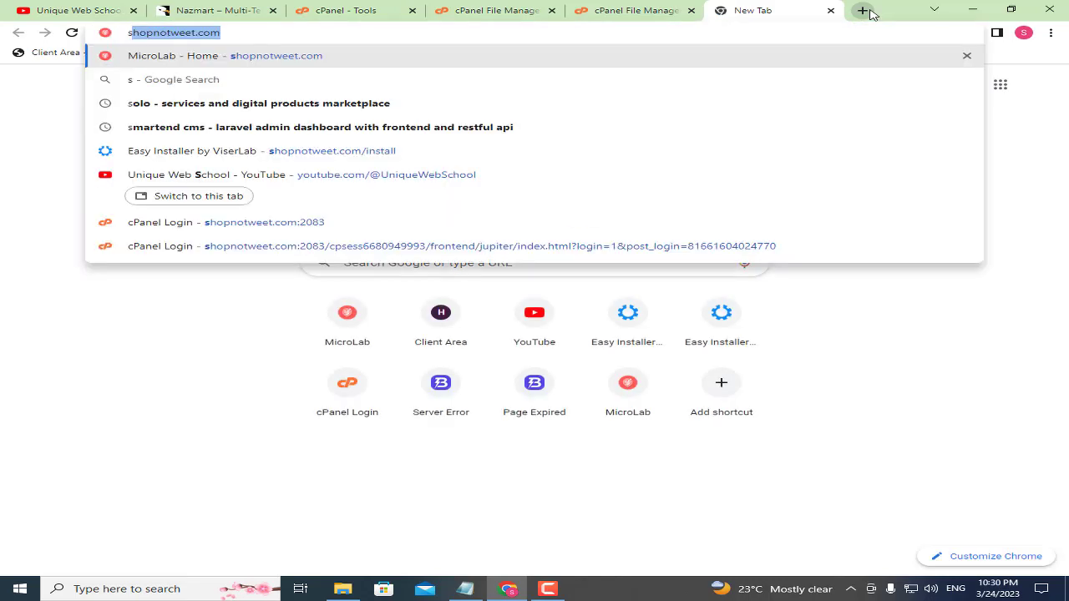
{"action": "key", "text": "Return"}
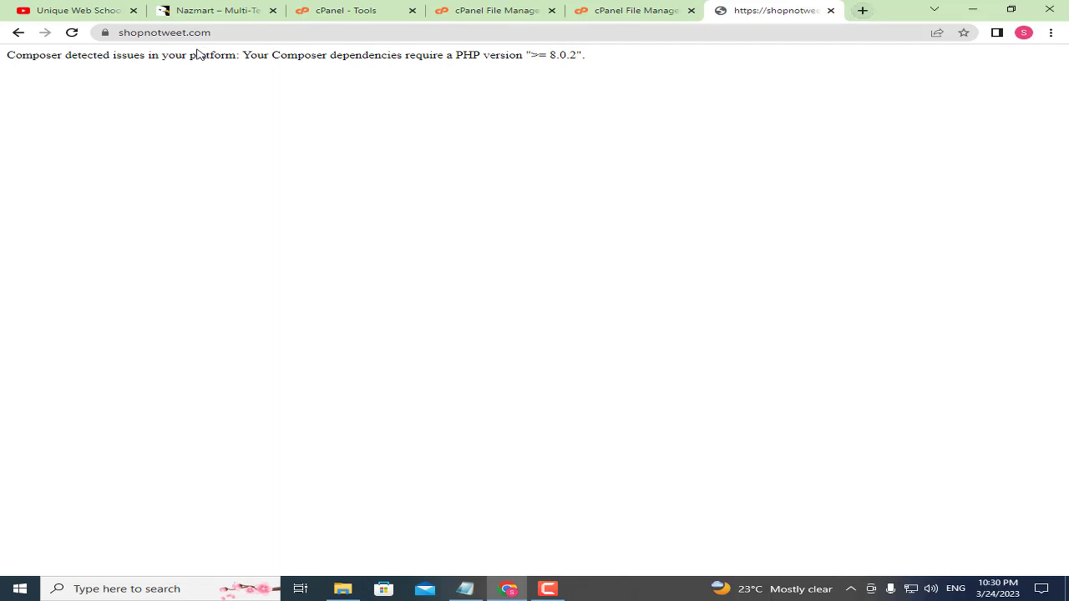
{"action": "left_click_drag", "start_coordinate": [195, 55], "coordinate": [370, 55]}
{"action": "left_click", "coordinate": [408, 57]}
Step: Return to the cPanel tools page, search for php and open Select PHP Version
{"action": "left_click", "coordinate": [335, 15]}
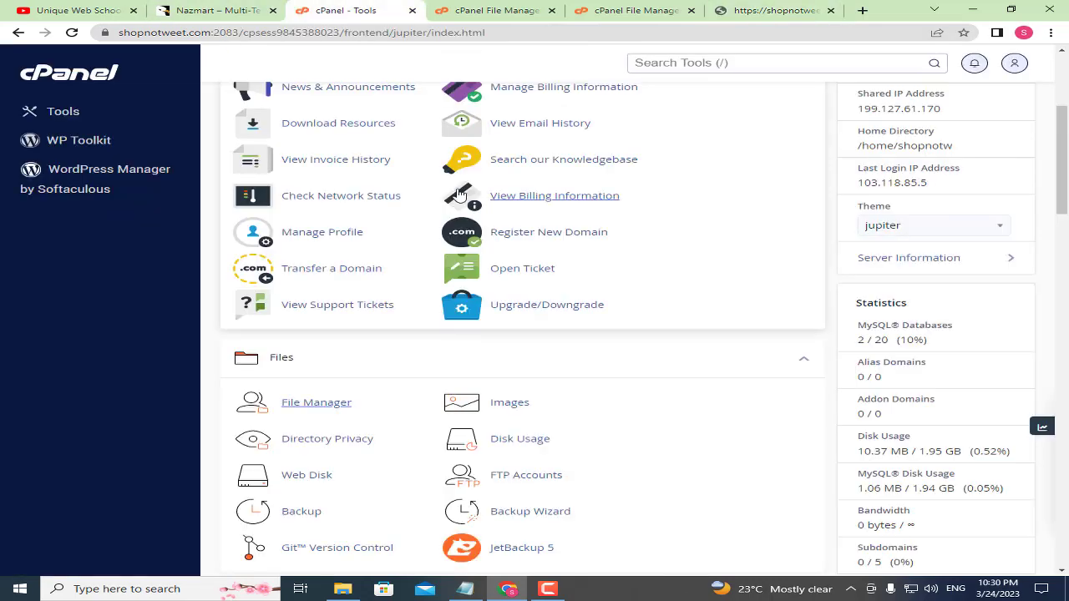
{"action": "scroll", "coordinate": [458, 194], "scroll_direction": "up", "scroll_amount": 3}
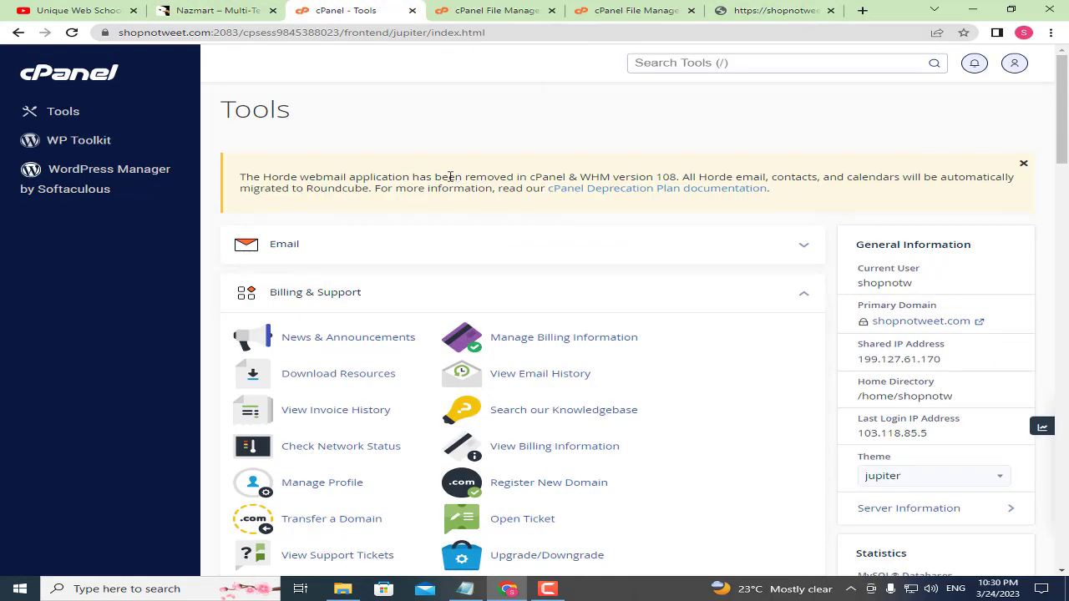
{"action": "left_click", "coordinate": [659, 61]}
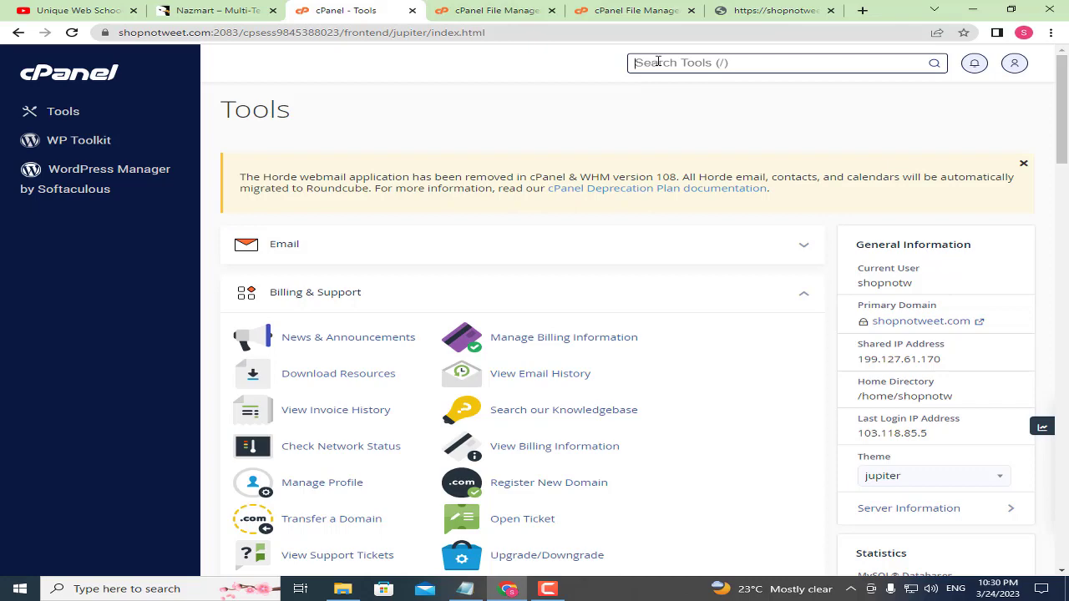
{"action": "type", "text": "ph"}
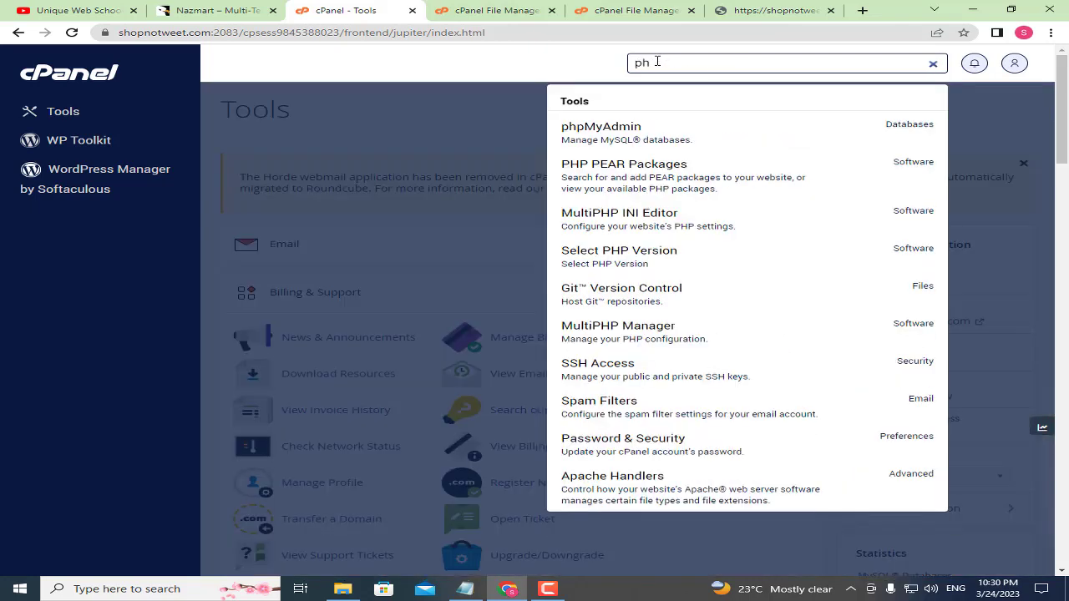
{"action": "type", "text": "p"}
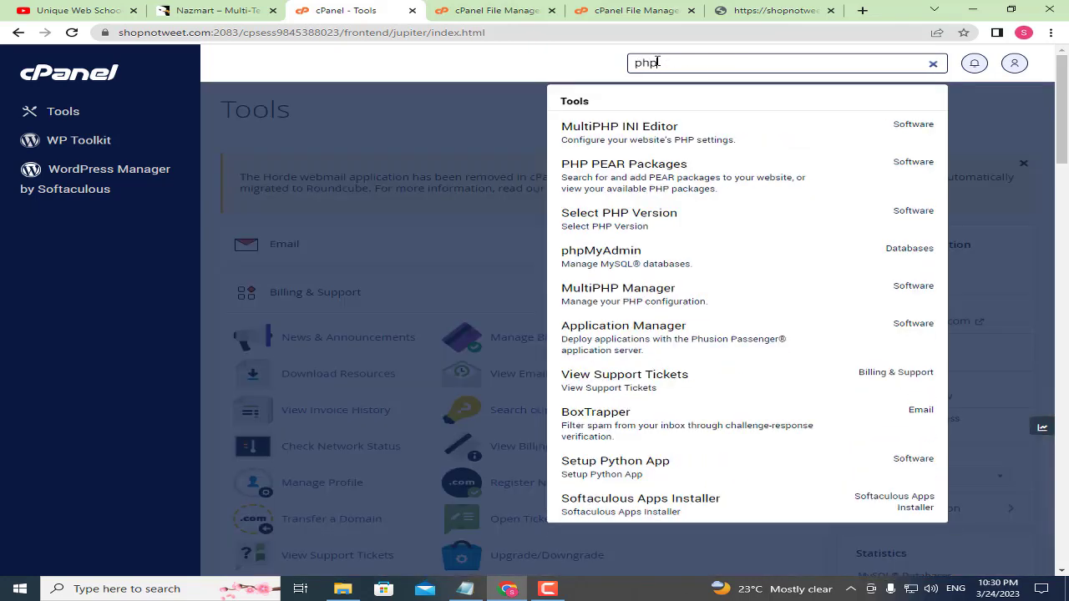
{"action": "left_click", "coordinate": [644, 222]}
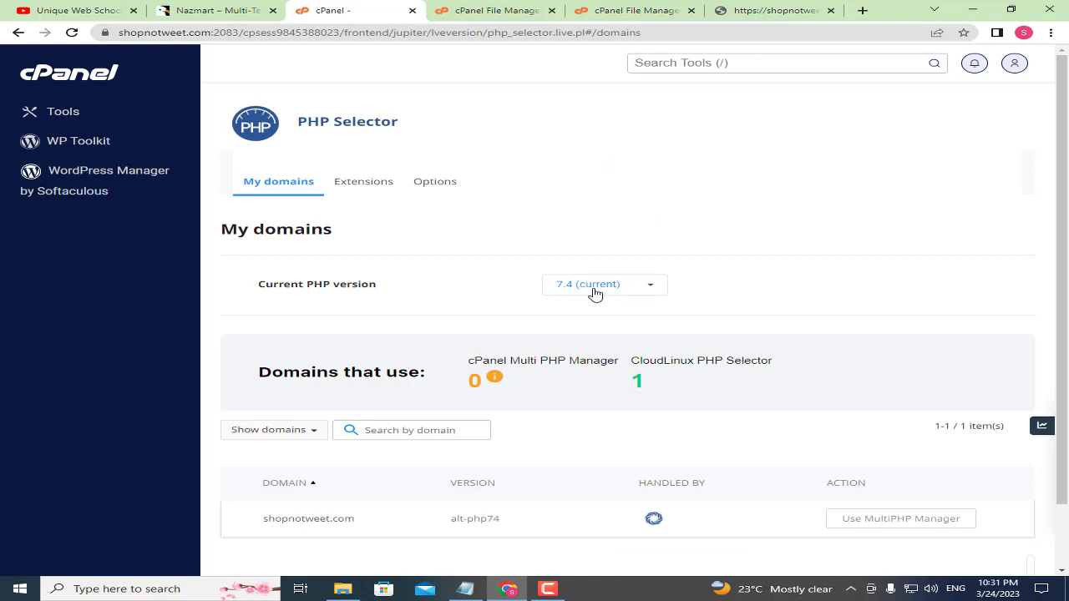
Step: Set the current PHP version to 8.1 in the PHP Selector and apply it
{"action": "left_click", "coordinate": [598, 292]}
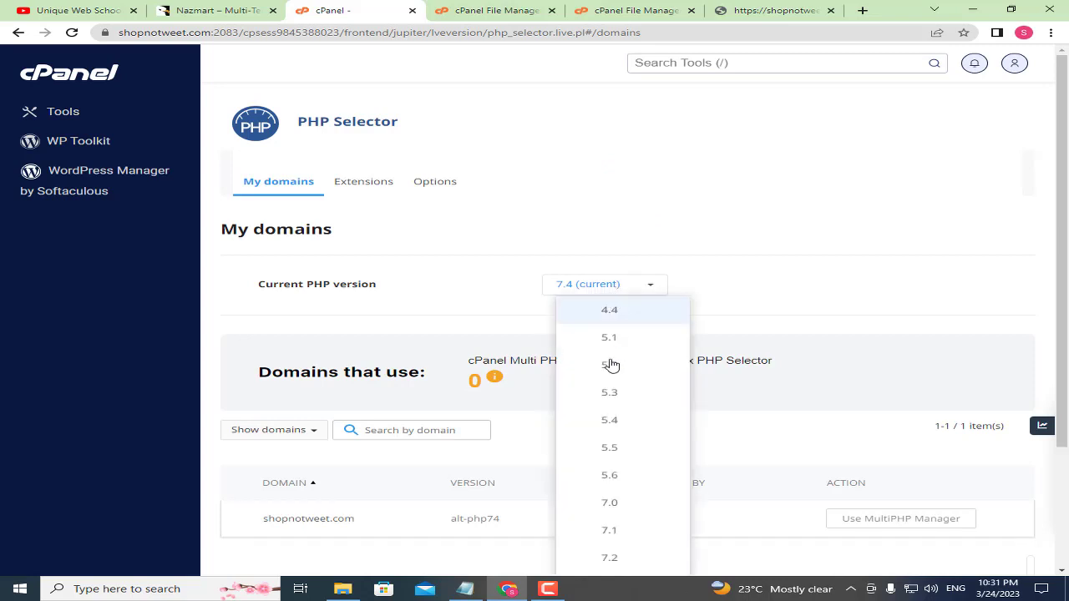
{"action": "scroll", "coordinate": [611, 365], "scroll_direction": "down", "scroll_amount": 2}
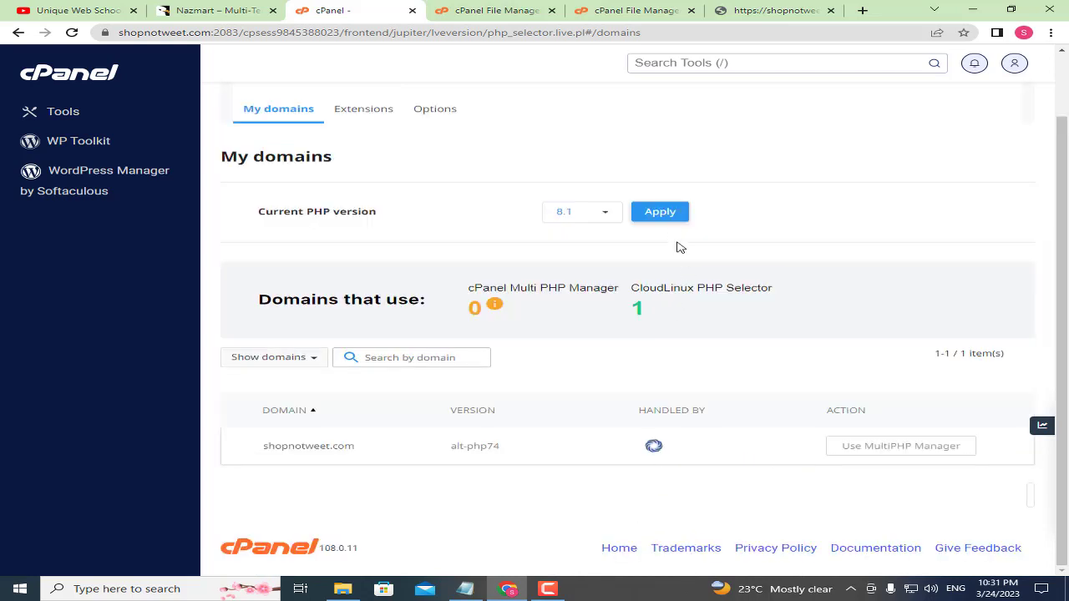
{"action": "left_click", "coordinate": [664, 215]}
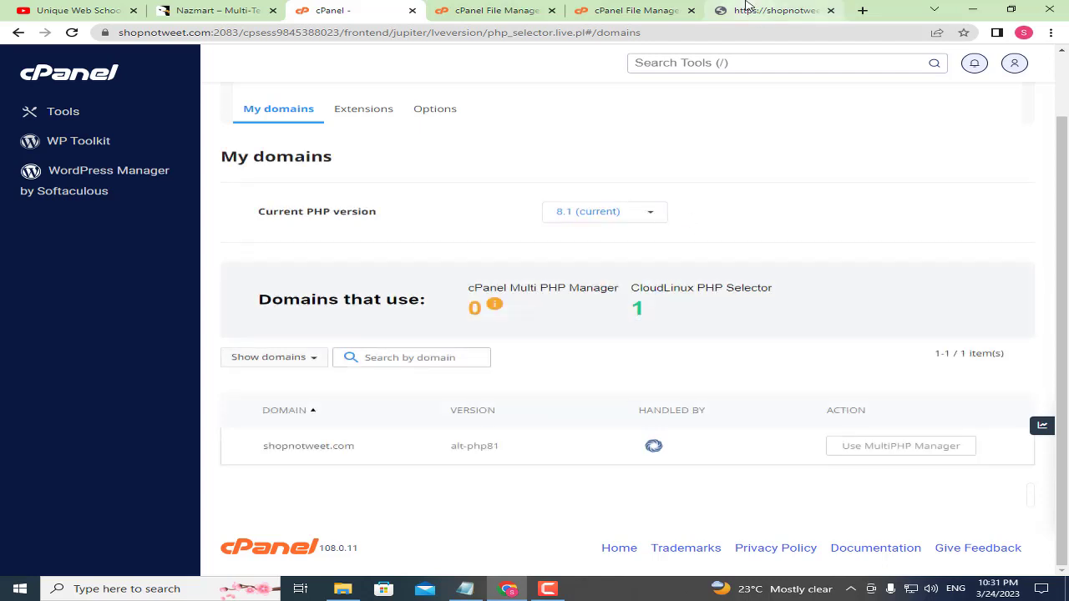
Step: Reload the shopnotweet.com page in its browser tab and read what it displays
{"action": "left_click", "coordinate": [724, 15]}
{"action": "right_click", "coordinate": [273, 131]}
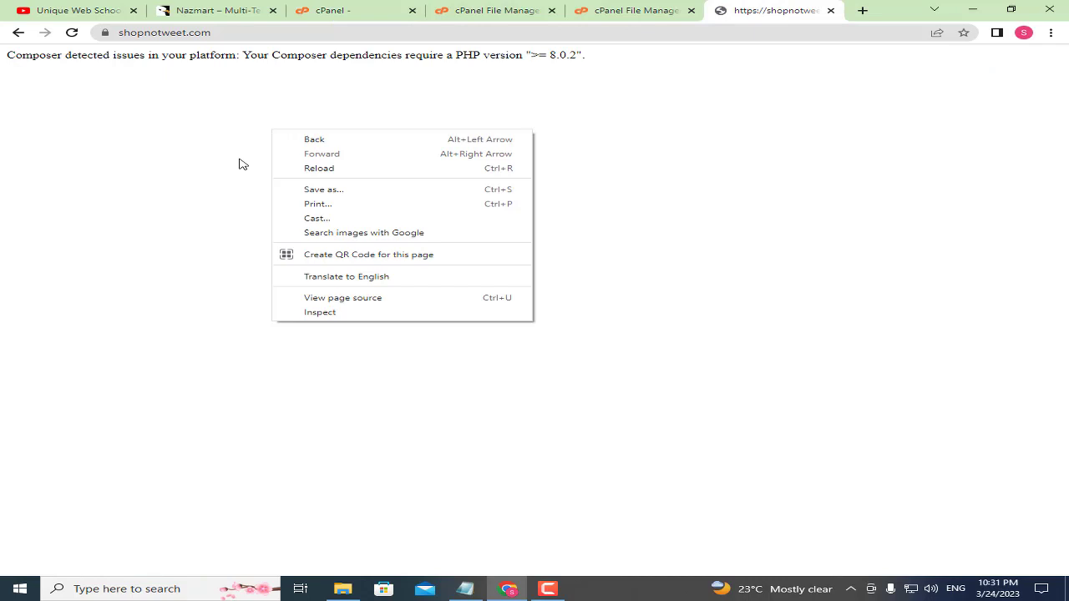
{"action": "left_click", "coordinate": [310, 170]}
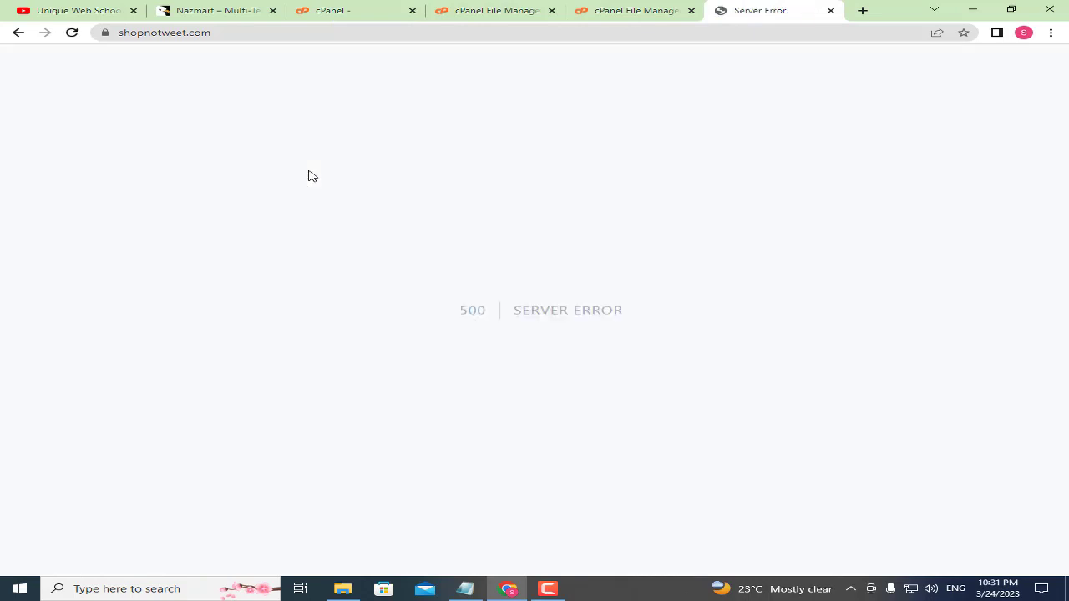
{"action": "left_click_drag", "start_coordinate": [351, 311], "coordinate": [726, 306]}
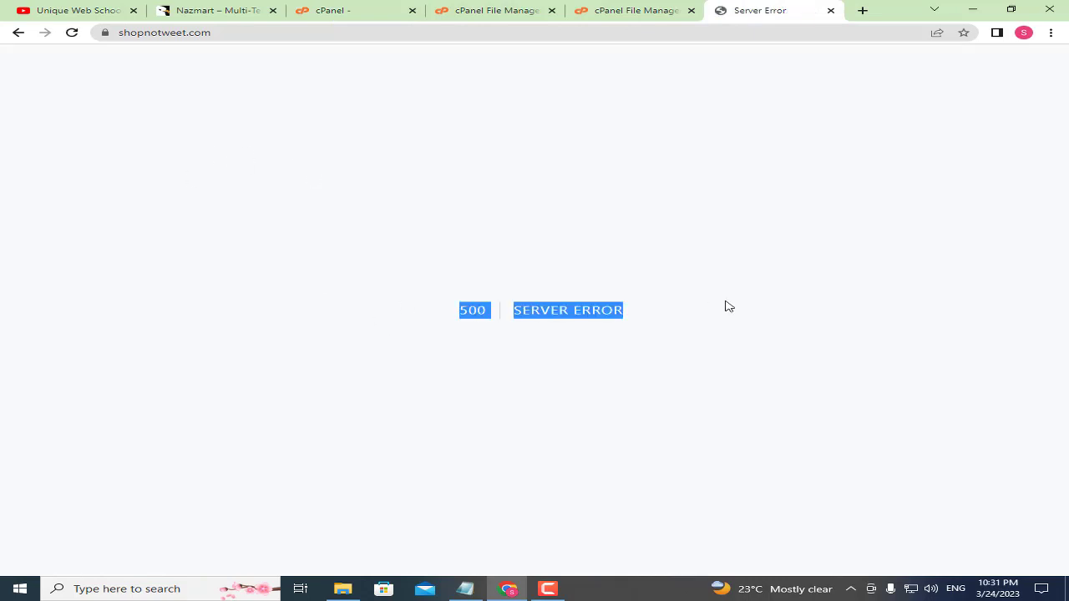
Step: Open the installation wizard at shopnotweet.com/install and agree to the license terms of use
{"action": "left_click", "coordinate": [356, 34]}
{"action": "left_click", "coordinate": [356, 35]}
{"action": "type", "text": "/i"}
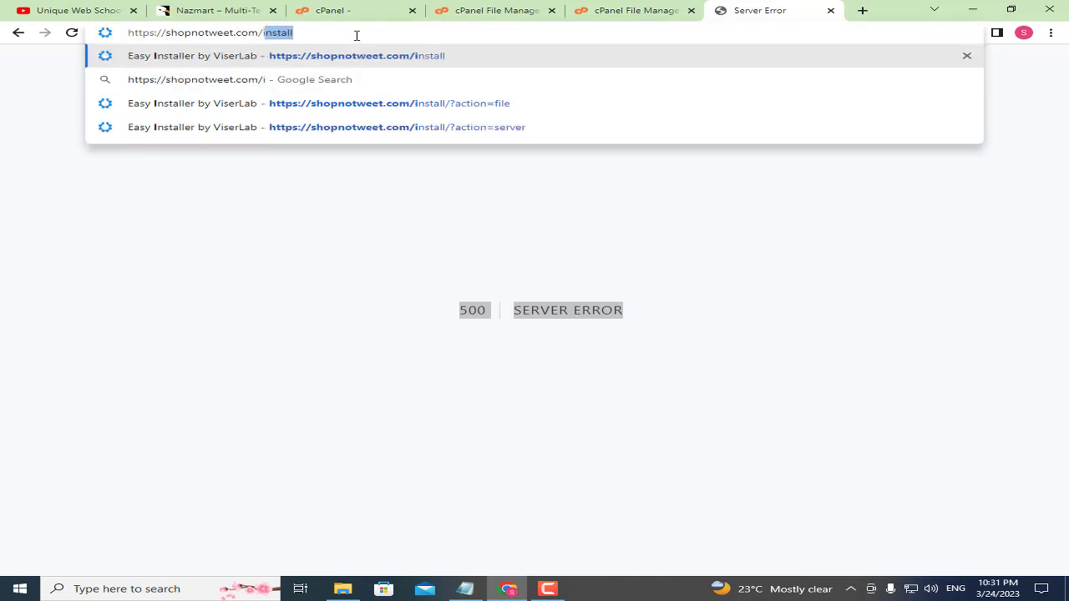
{"action": "key", "text": "Return"}
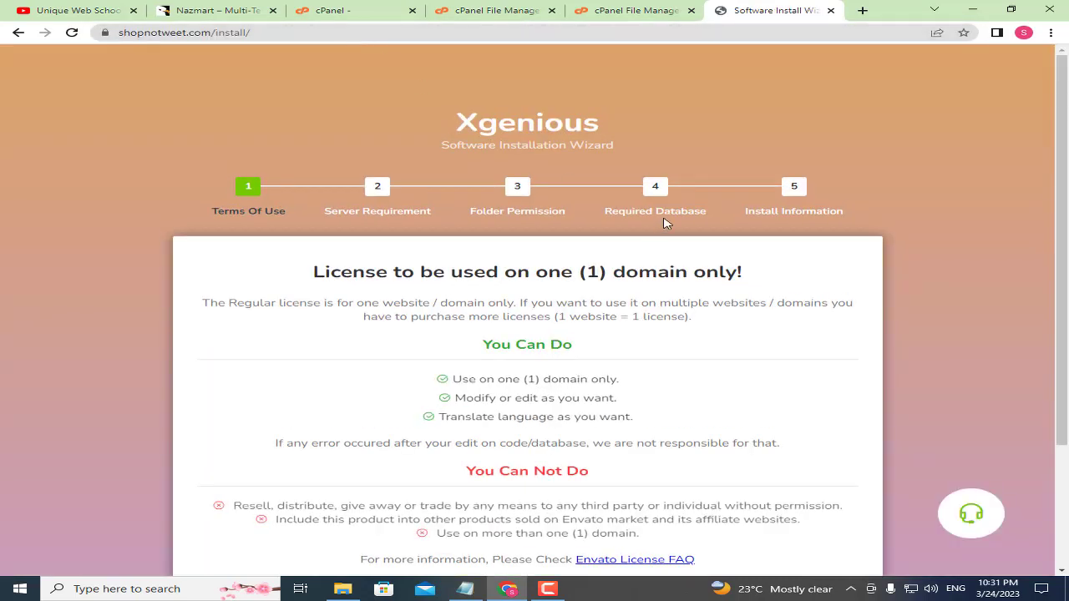
{"action": "scroll", "coordinate": [585, 234], "scroll_direction": "down", "scroll_amount": 2}
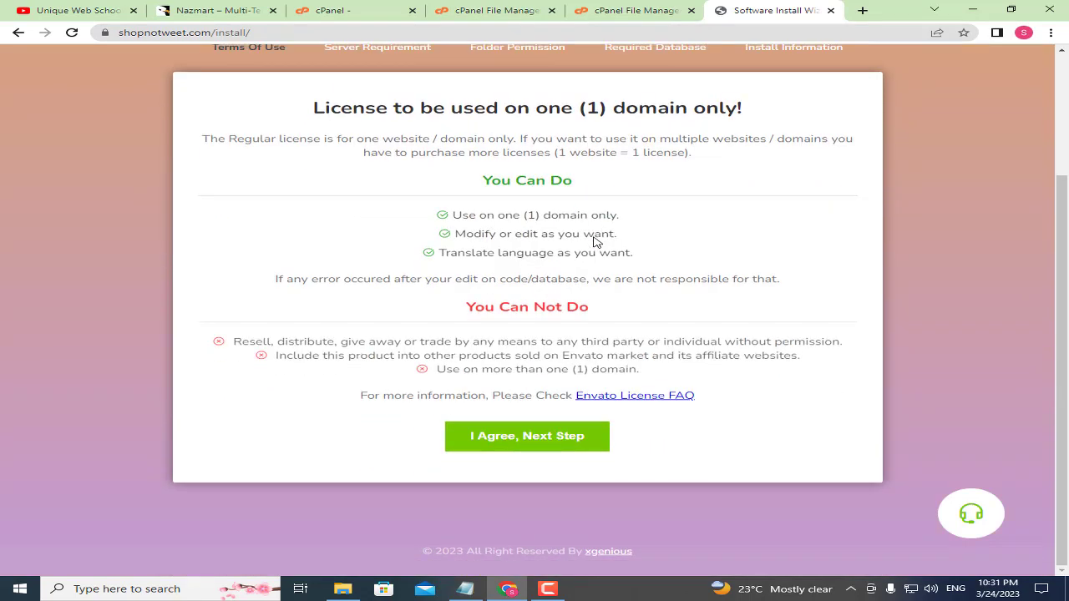
{"action": "left_click", "coordinate": [491, 436]}
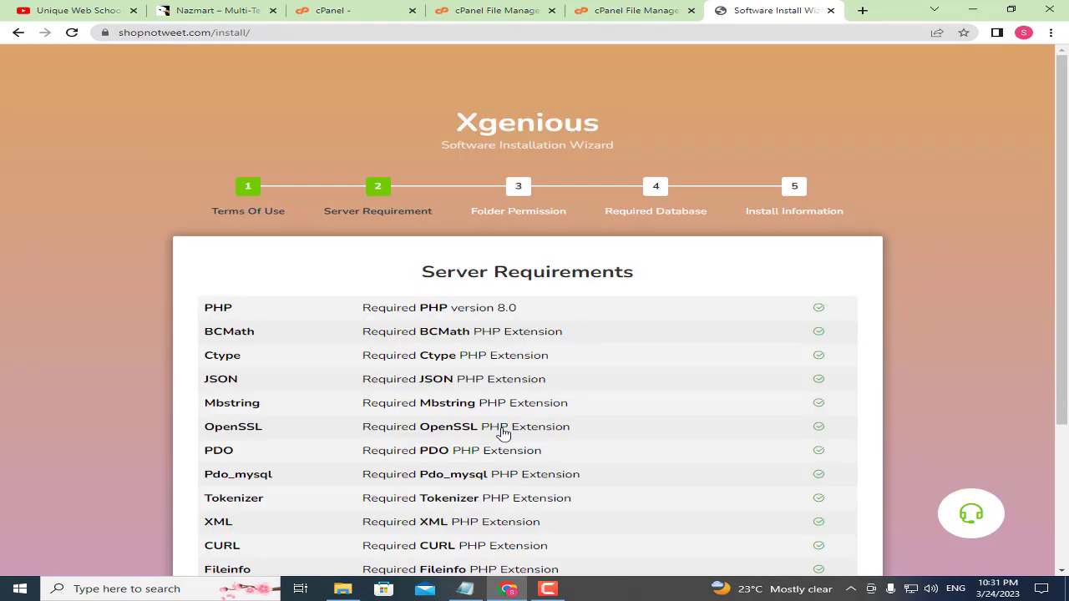
Step: Proceed through the server requirement, folder permission and required database checks to the Database & Admin Information form
{"action": "scroll", "coordinate": [493, 244], "scroll_direction": "down", "scroll_amount": 3}
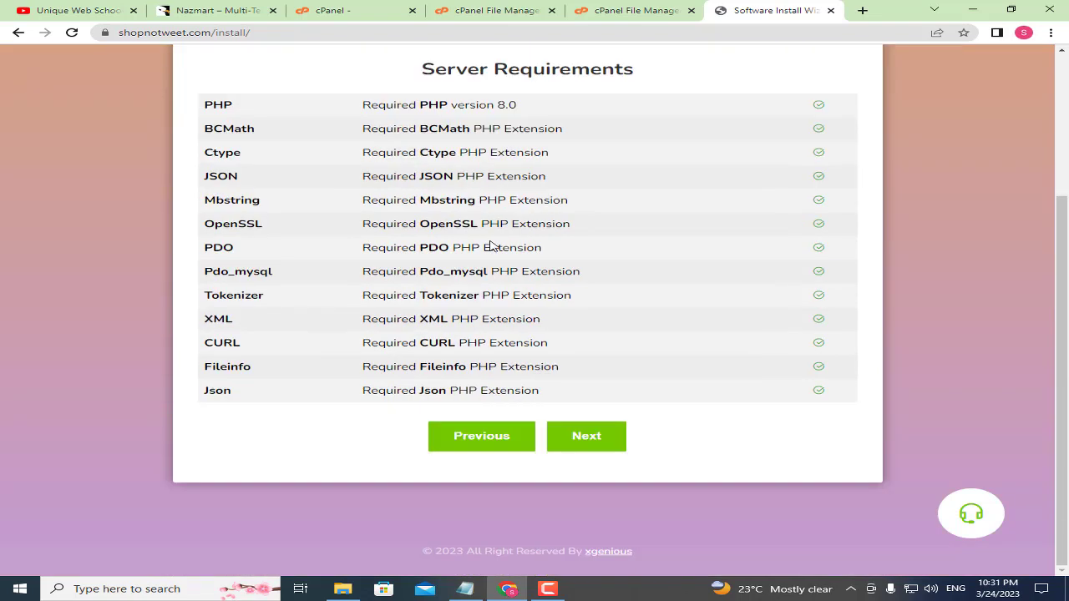
{"action": "left_click", "coordinate": [605, 449]}
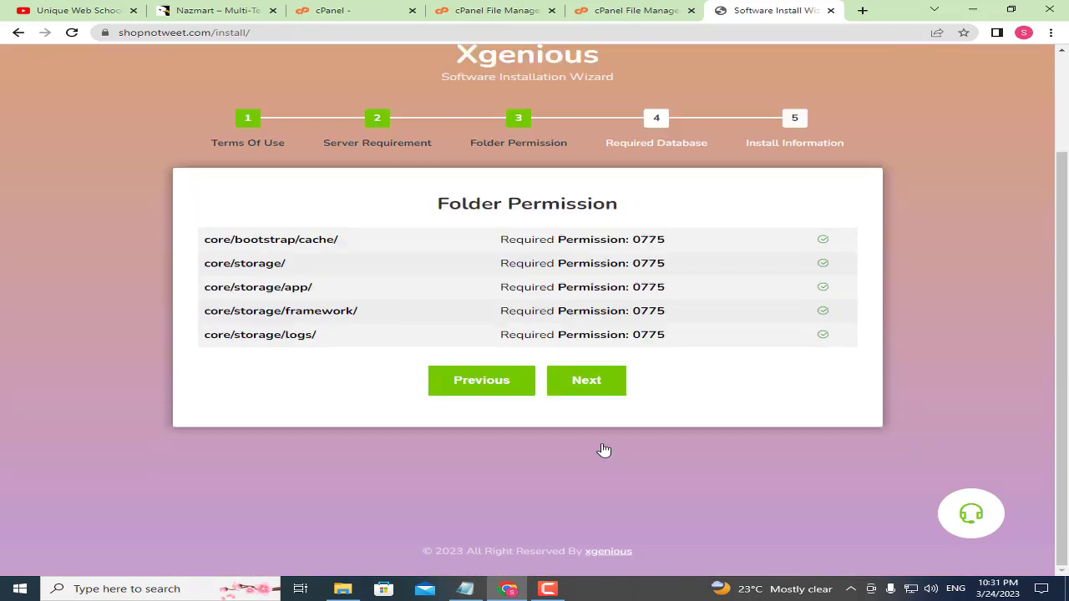
{"action": "left_click", "coordinate": [604, 393]}
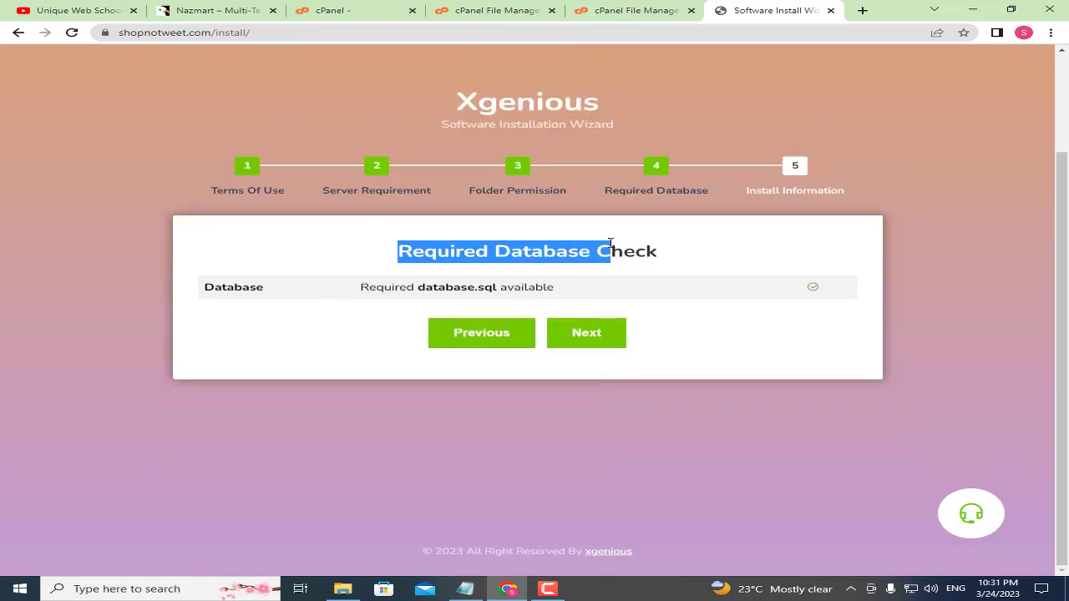
{"action": "left_click_drag", "start_coordinate": [399, 249], "coordinate": [612, 249]}
{"action": "left_click", "coordinate": [585, 333]}
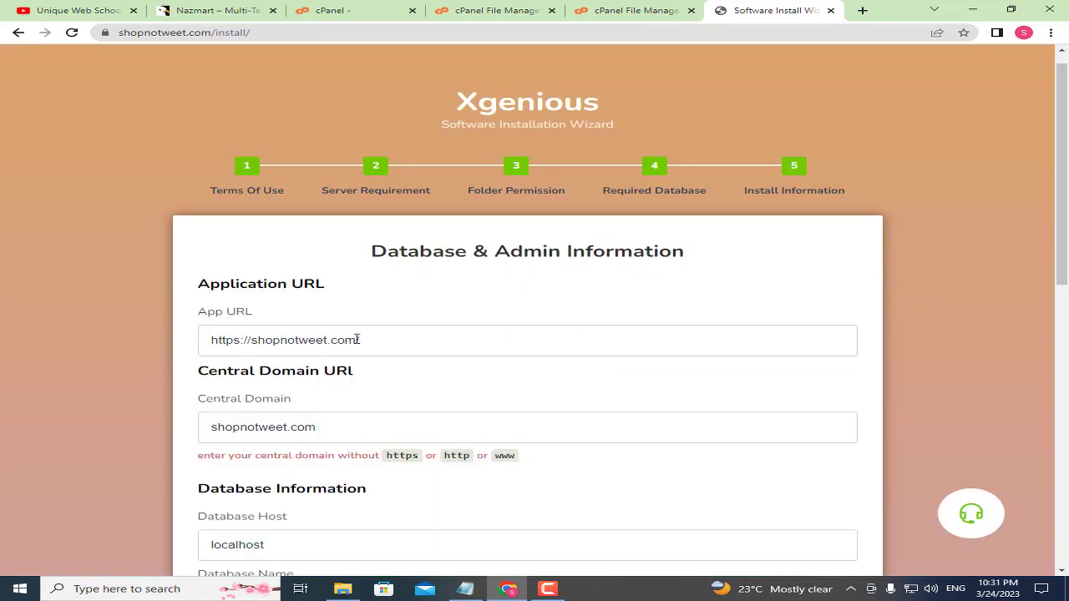
Step: Examine the App URL, Central Domain, database and admin login fields of the installation form
{"action": "scroll", "coordinate": [326, 324], "scroll_direction": "down", "scroll_amount": 1}
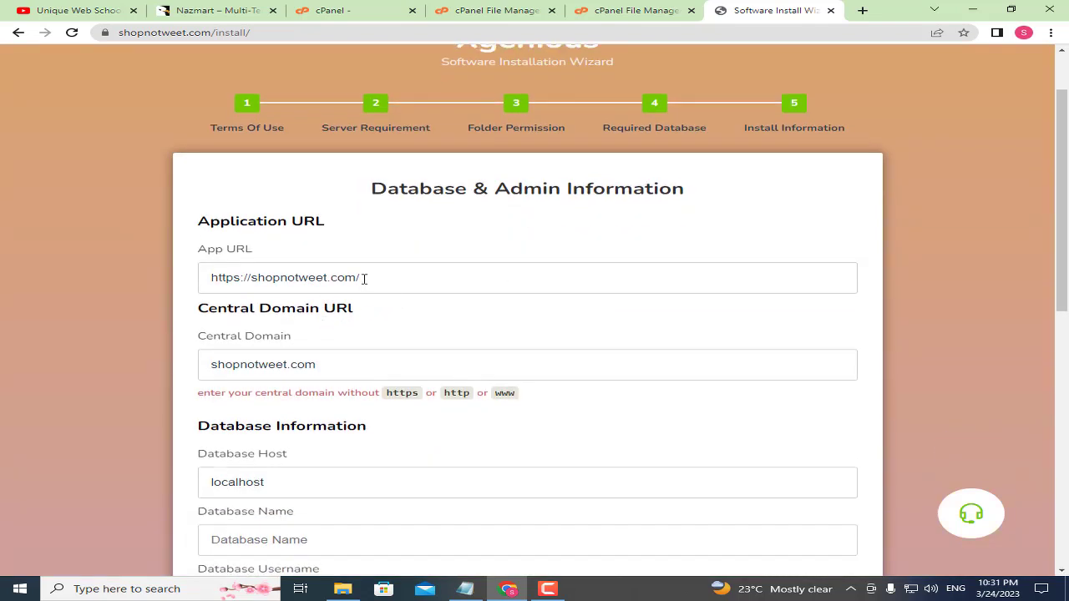
{"action": "left_click_drag", "start_coordinate": [206, 246], "coordinate": [258, 277]}
{"action": "left_click_drag", "start_coordinate": [199, 336], "coordinate": [288, 343]}
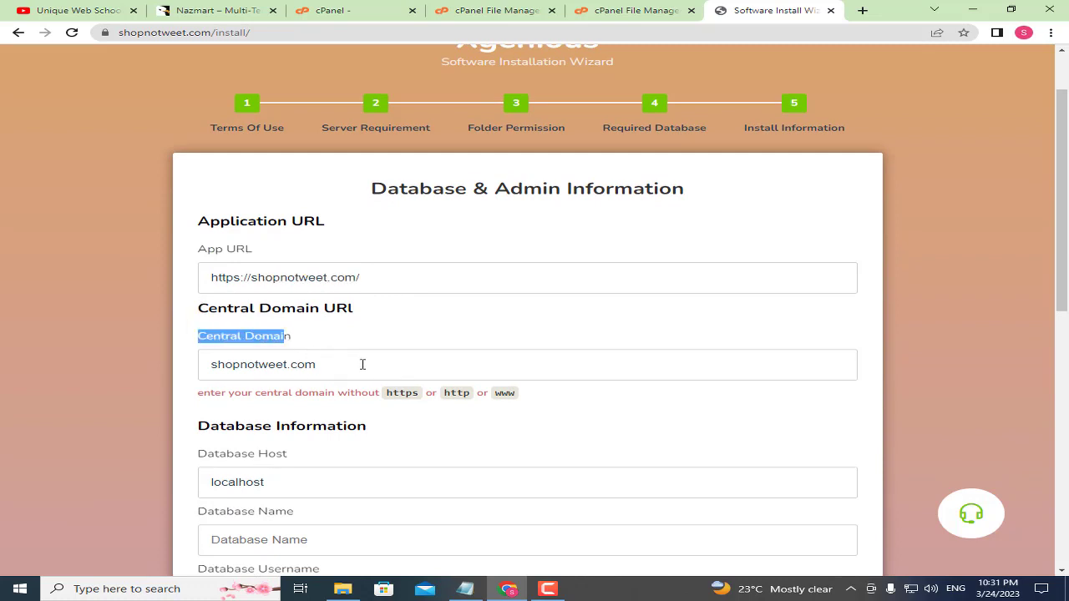
{"action": "left_click_drag", "start_coordinate": [362, 364], "coordinate": [224, 364]}
{"action": "scroll", "coordinate": [300, 358], "scroll_direction": "down", "scroll_amount": 3}
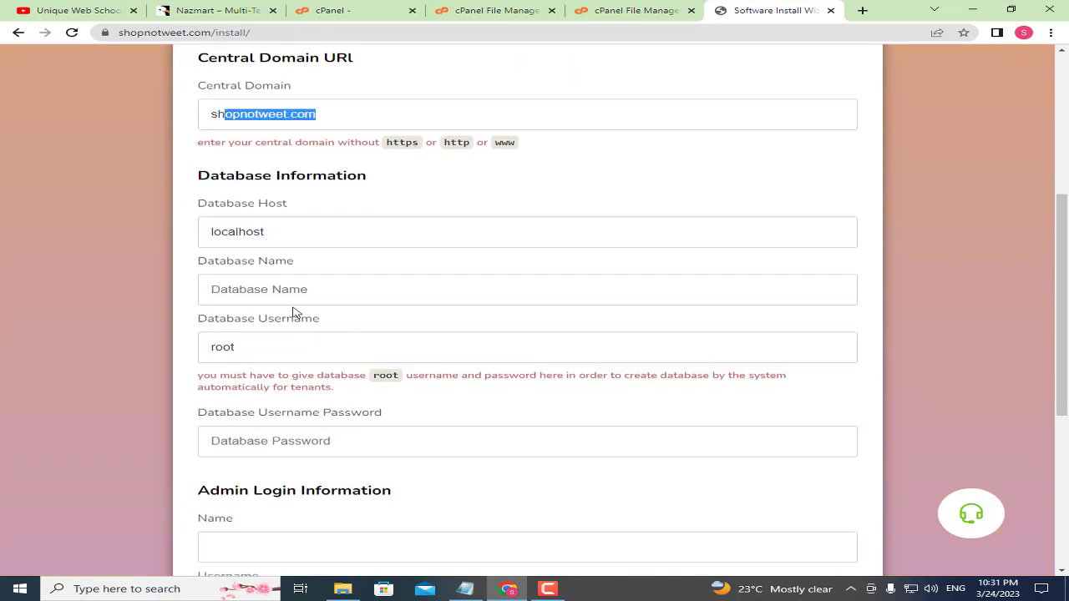
{"action": "left_click", "coordinate": [354, 173]}
{"action": "scroll", "coordinate": [310, 182], "scroll_direction": "down", "scroll_amount": 1}
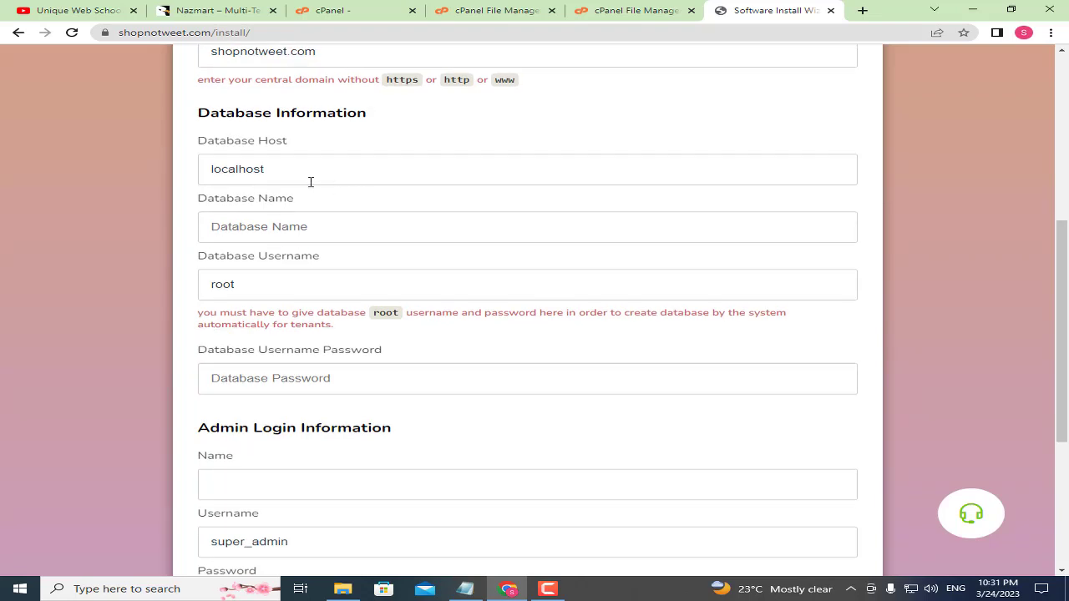
{"action": "left_click", "coordinate": [275, 179]}
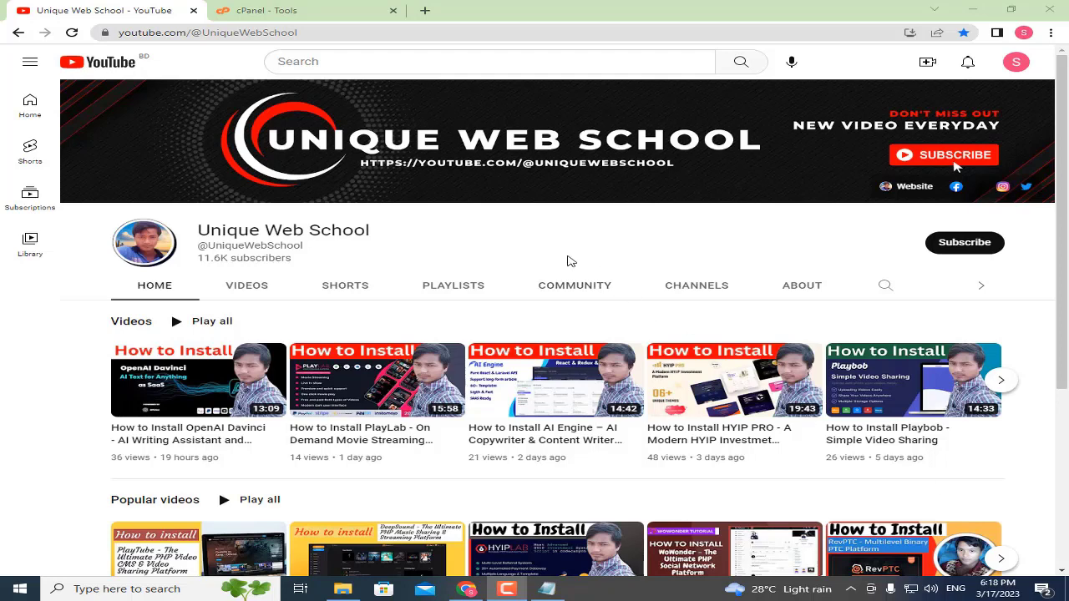
Step: Switch to the cPanel tools page, open MySQL Databases and locate the Create New Database section
{"action": "left_click", "coordinate": [284, 9]}
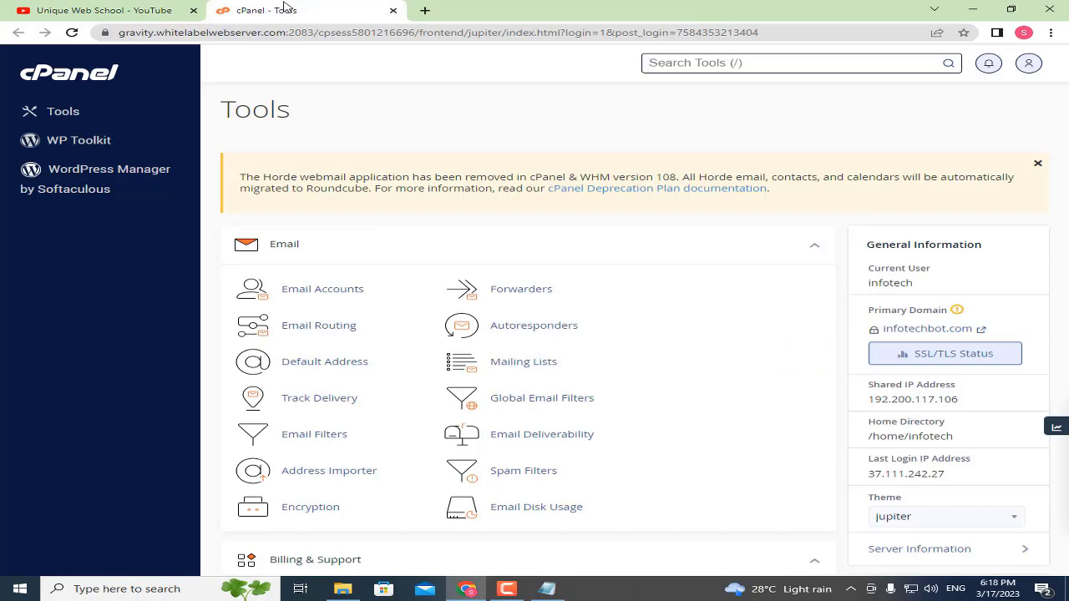
{"action": "scroll", "coordinate": [427, 147], "scroll_direction": "down", "scroll_amount": 6}
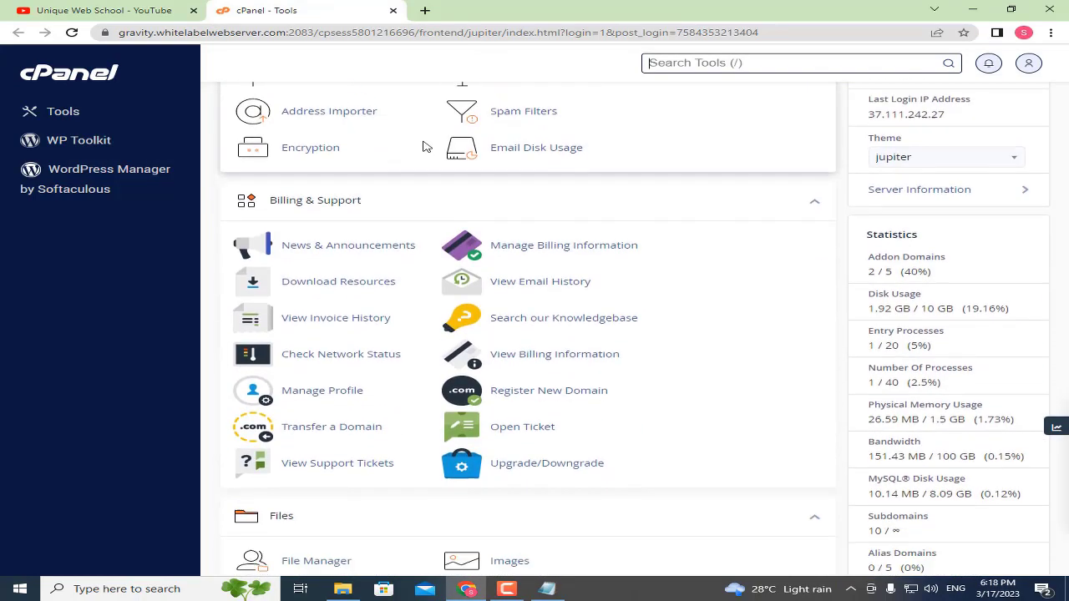
{"action": "scroll", "coordinate": [424, 151], "scroll_direction": "down", "scroll_amount": 5}
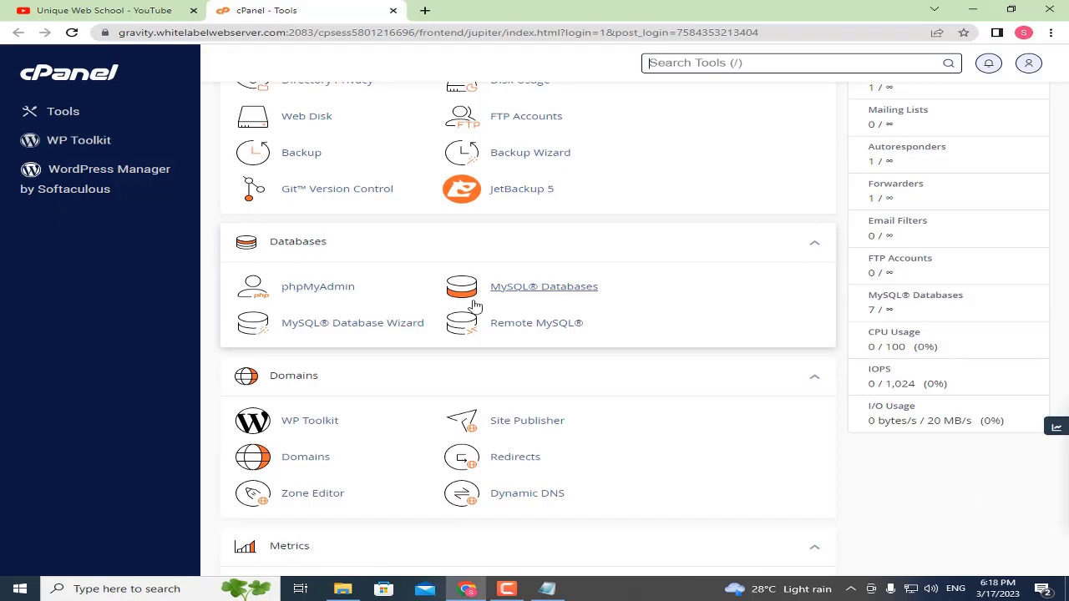
{"action": "left_click", "coordinate": [528, 297]}
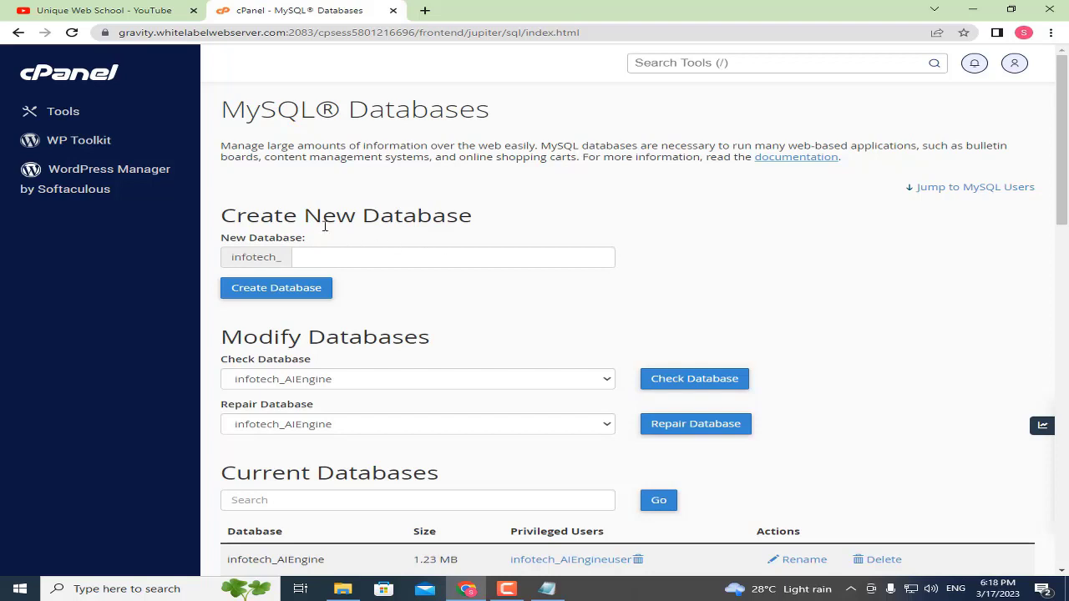
{"action": "left_click_drag", "start_coordinate": [227, 205], "coordinate": [482, 219]}
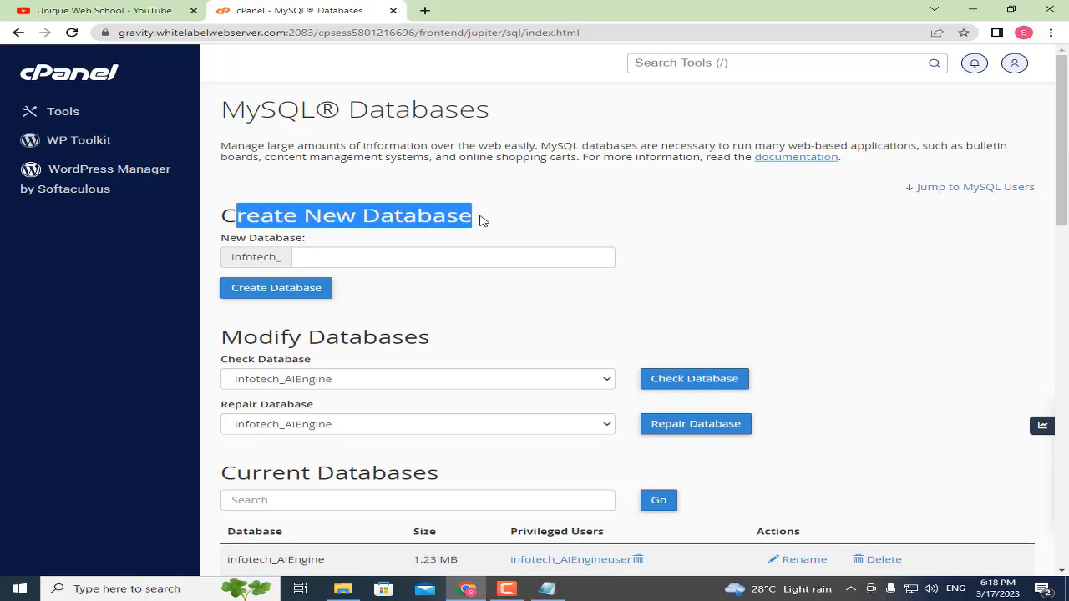
{"action": "left_click", "coordinate": [381, 249]}
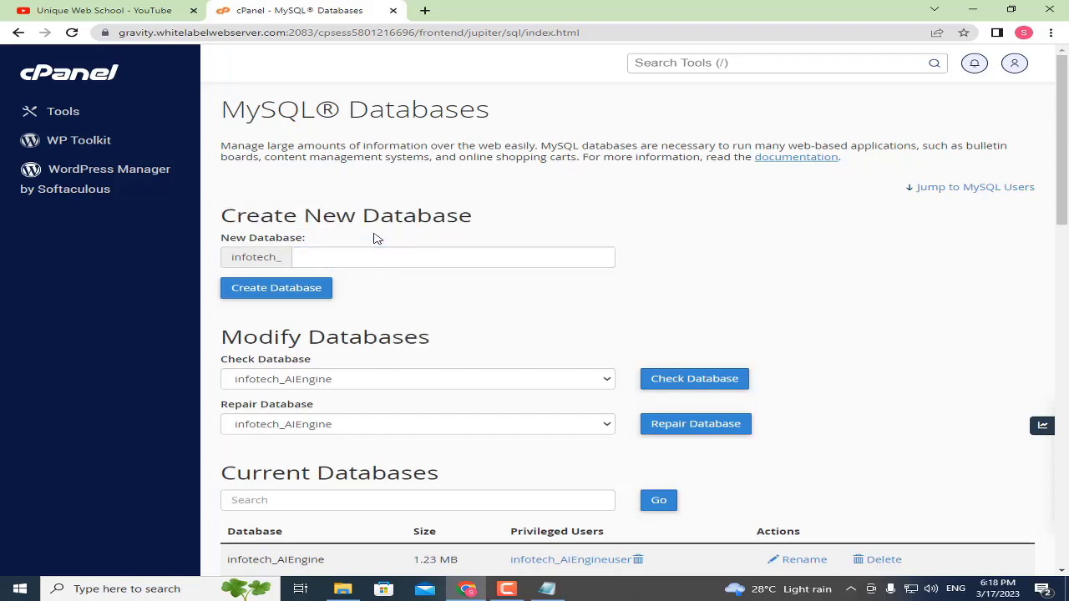
Step: Copy the handle text UniqueWebSchool, without the @ sign, from the YouTube channel page
{"action": "left_click", "coordinate": [163, 8]}
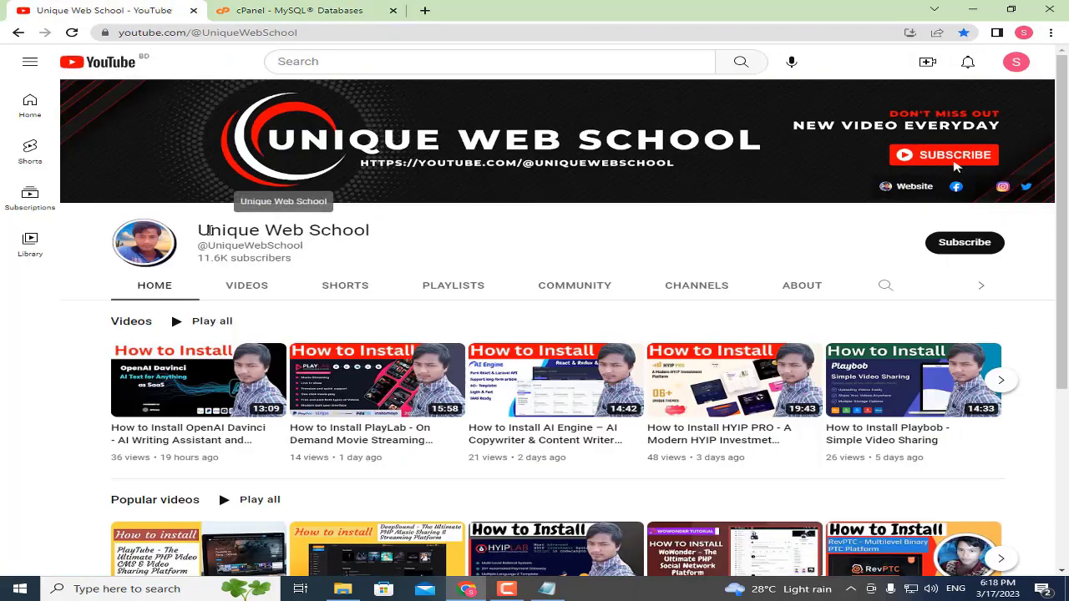
{"action": "left_click_drag", "start_coordinate": [209, 245], "coordinate": [303, 246]}
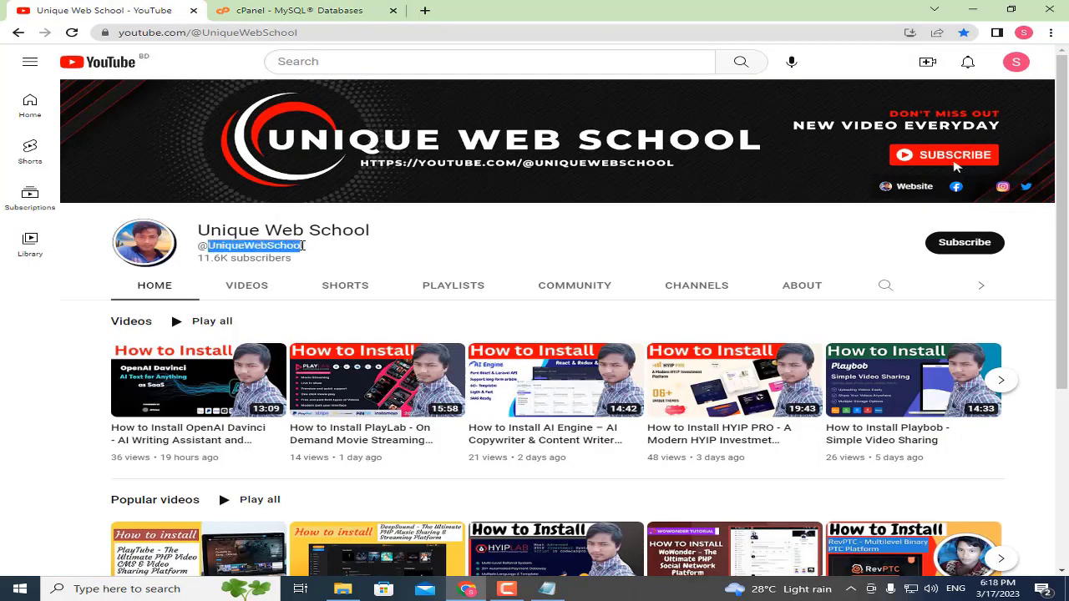
{"action": "left_click_drag", "start_coordinate": [209, 245], "coordinate": [309, 247]}
{"action": "right_click", "coordinate": [263, 245]}
{"action": "left_click", "coordinate": [321, 255]}
Step: Create a new MySQL database in cPanel with the copied name UniqueWebSchool after the infotech_ prefix, and return to the MySQL Databases page
{"action": "left_click", "coordinate": [292, 10]}
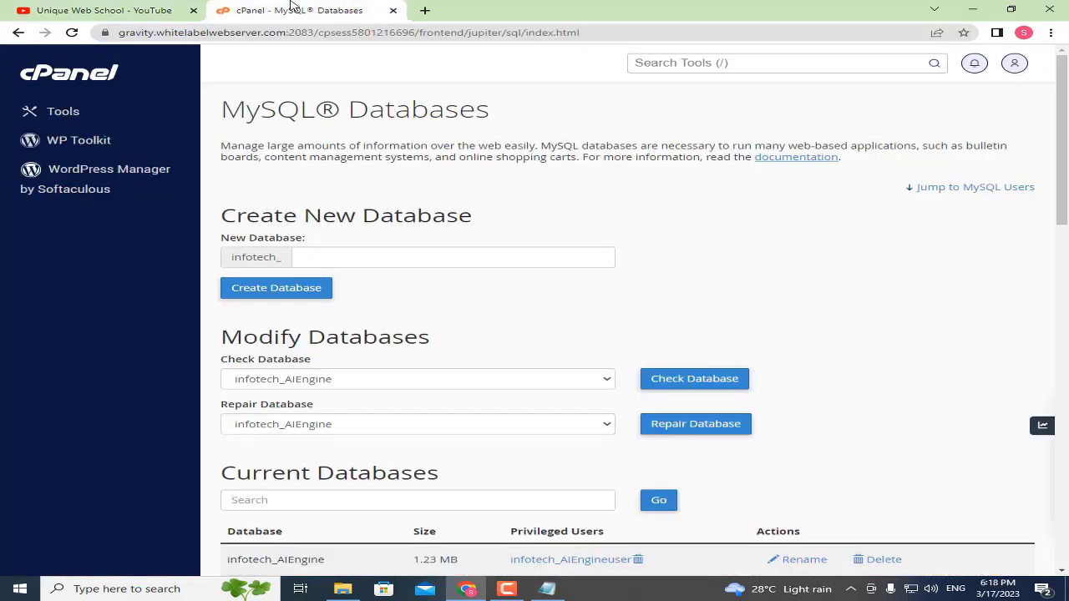
{"action": "left_click", "coordinate": [319, 254]}
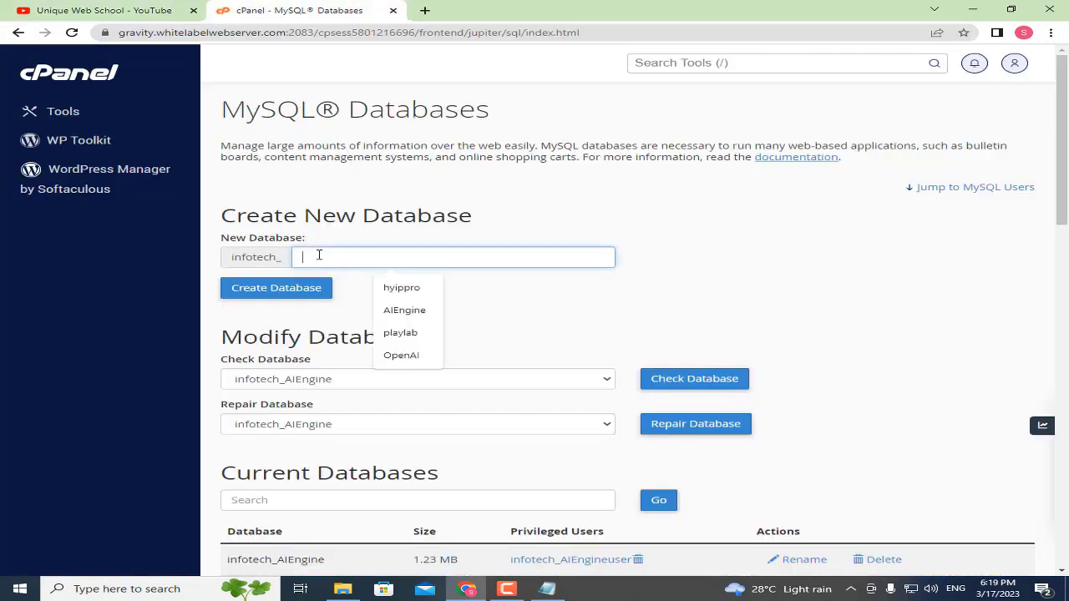
{"action": "key", "text": "ctrl+v"}
{"action": "double_click", "coordinate": [401, 256]}
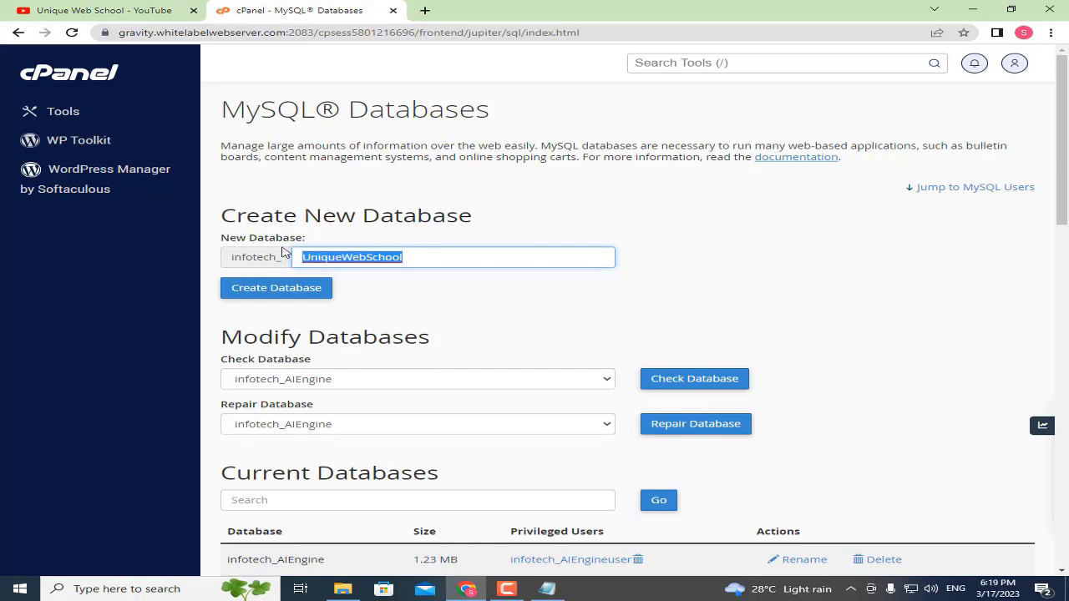
{"action": "left_click", "coordinate": [380, 241]}
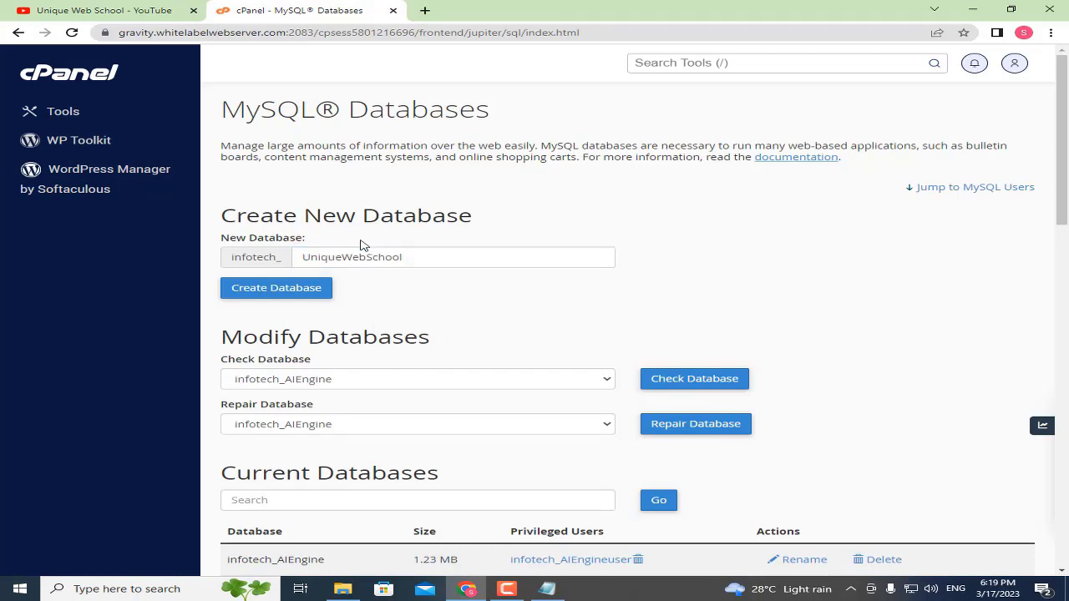
{"action": "left_click", "coordinate": [308, 293]}
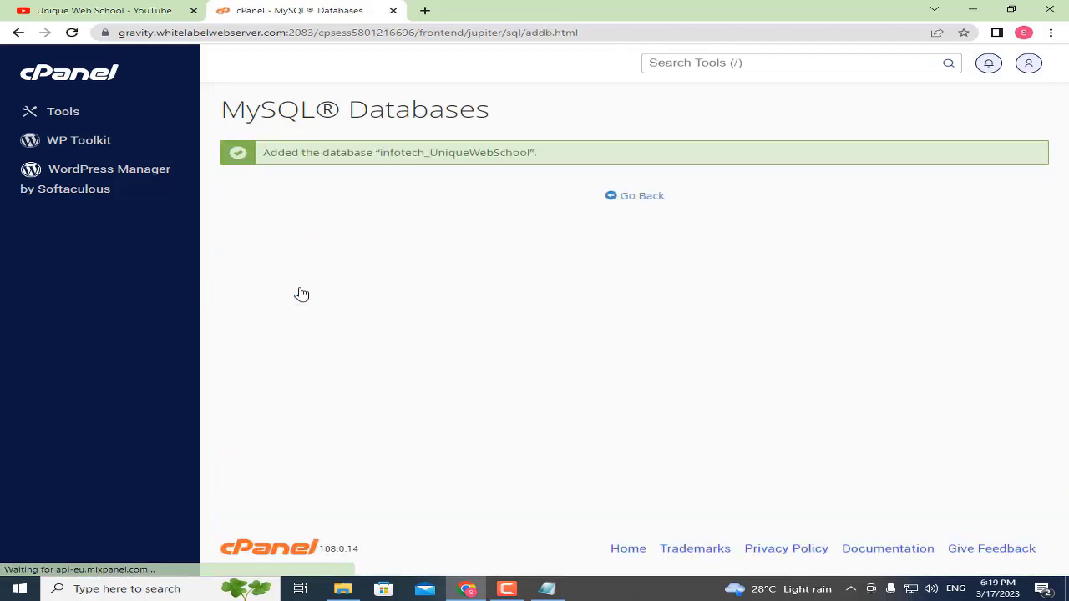
{"action": "left_click_drag", "start_coordinate": [266, 153], "coordinate": [562, 157]}
{"action": "left_click", "coordinate": [565, 157]}
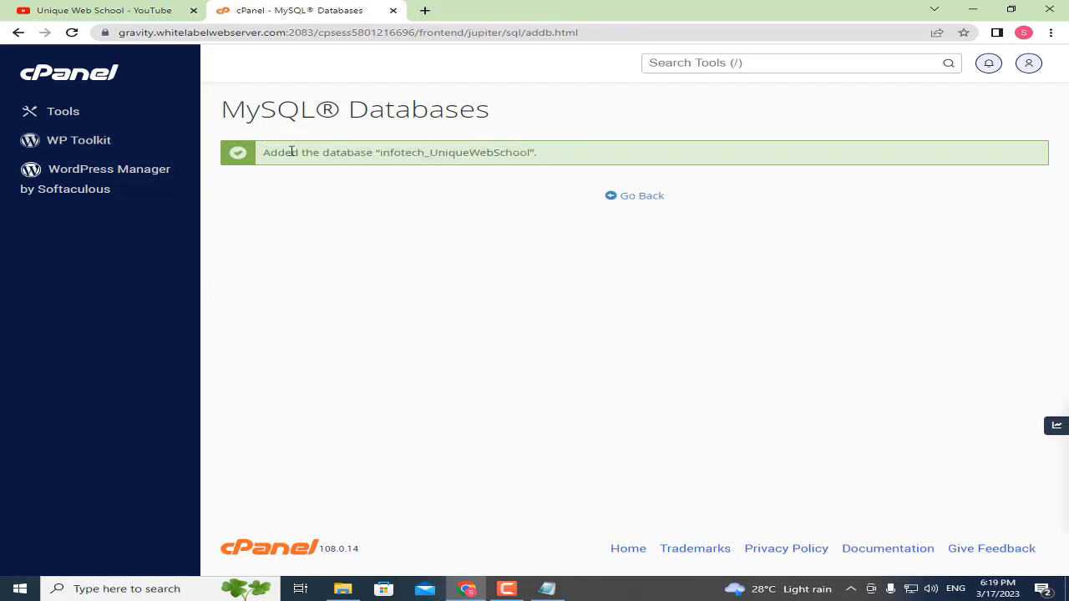
{"action": "left_click", "coordinate": [629, 201]}
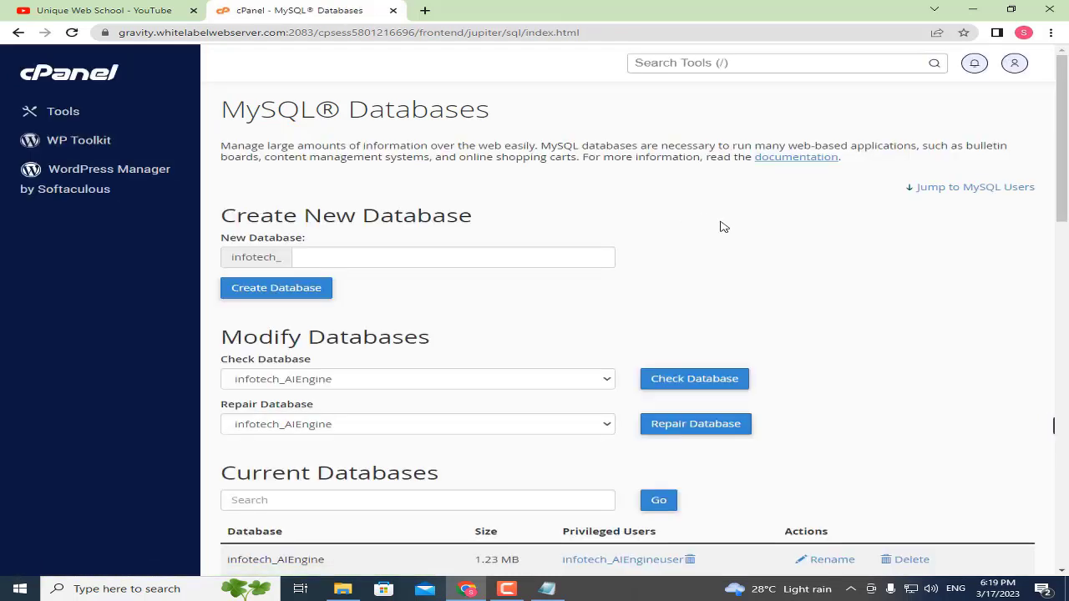
Step: Enter UniqueWebSchooluser after the infotech_ prefix as the username of the new MySQL user
{"action": "scroll", "coordinate": [754, 240], "scroll_direction": "down", "scroll_amount": 4}
{"action": "scroll", "coordinate": [767, 249], "scroll_direction": "down", "scroll_amount": 5}
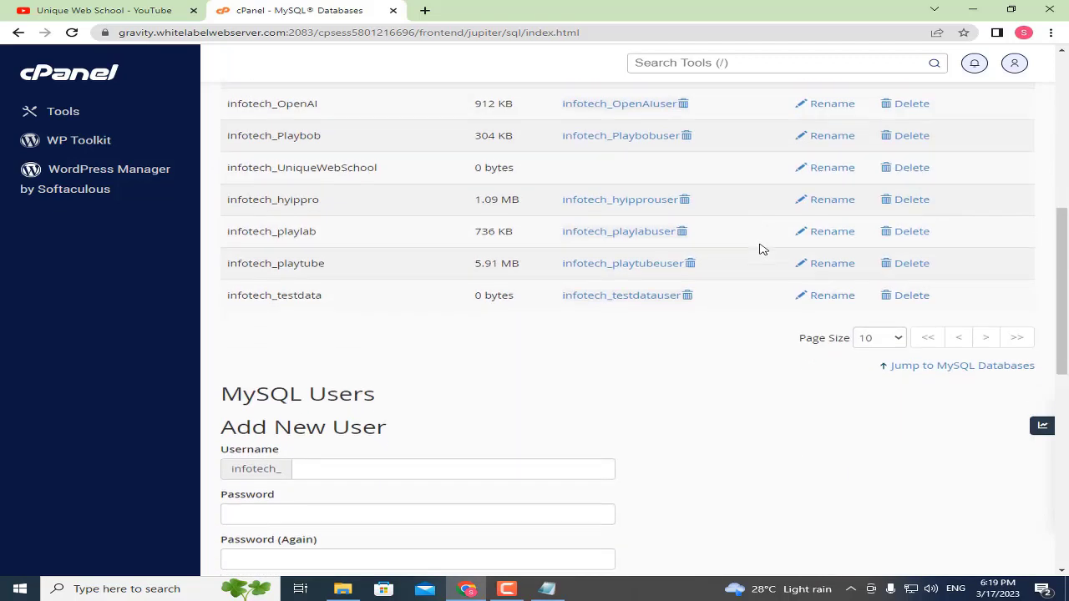
{"action": "left_click_drag", "start_coordinate": [239, 164], "coordinate": [410, 170]}
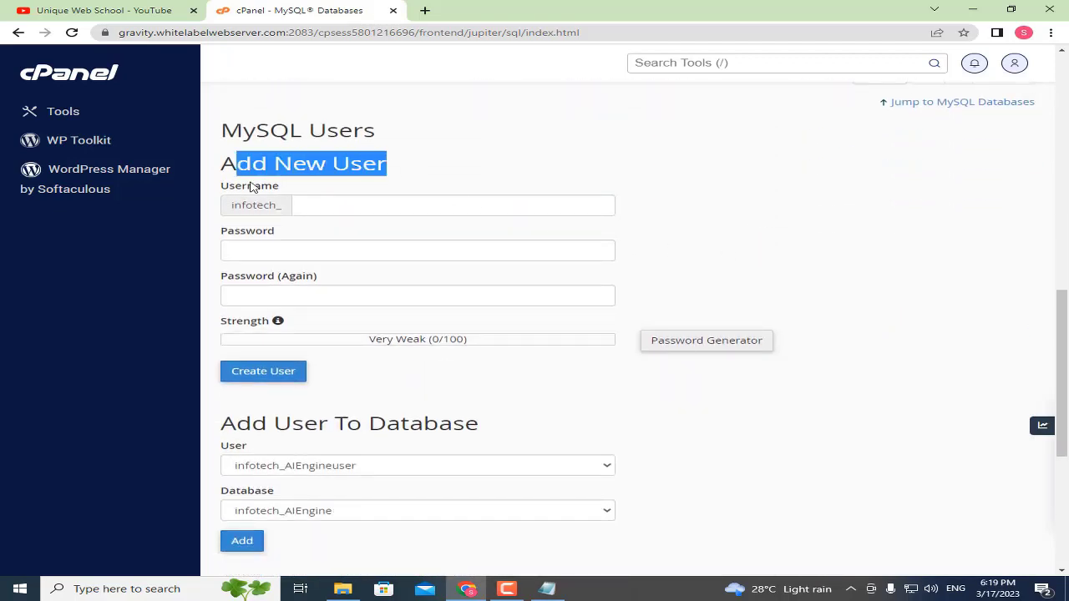
{"action": "left_click_drag", "start_coordinate": [231, 185], "coordinate": [320, 188]}
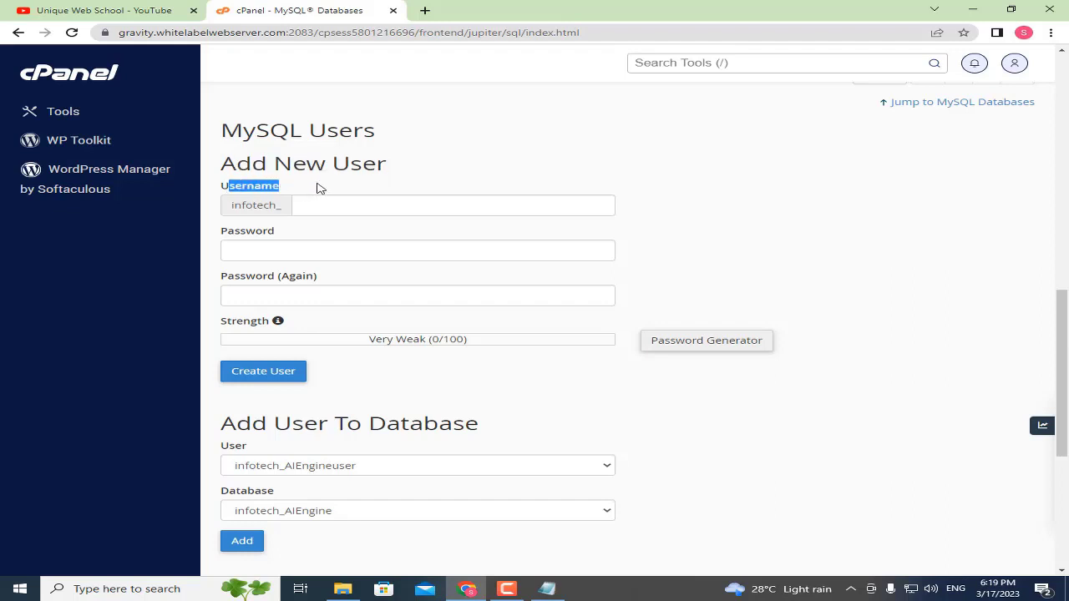
{"action": "left_click", "coordinate": [302, 199]}
{"action": "key", "text": "ctrl+v"}
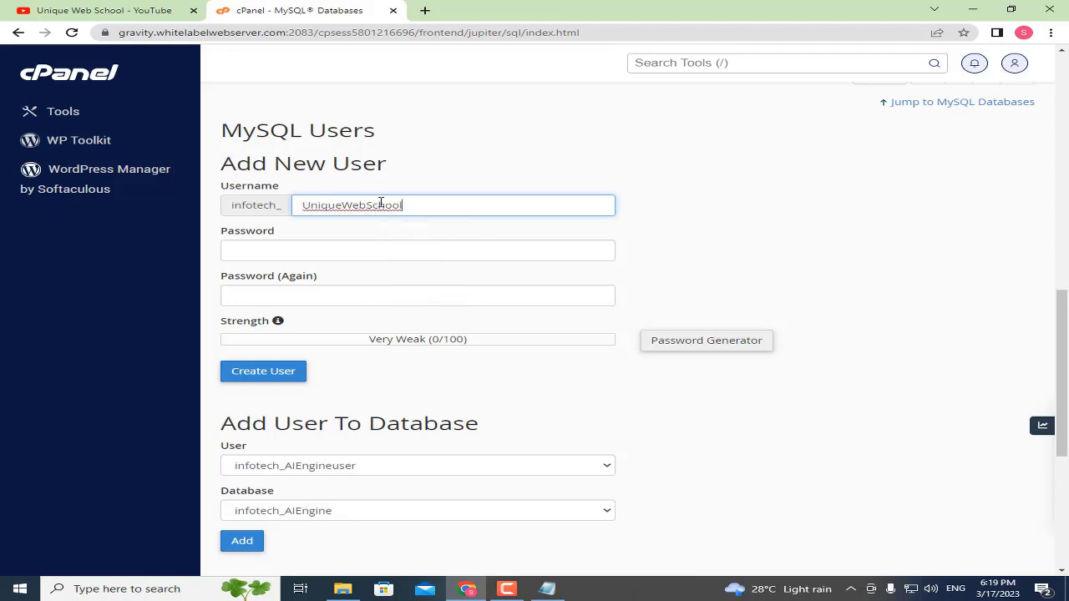
{"action": "type", "text": "user"}
{"action": "left_click_drag", "start_coordinate": [470, 208], "coordinate": [290, 209]}
{"action": "left_click", "coordinate": [474, 191]}
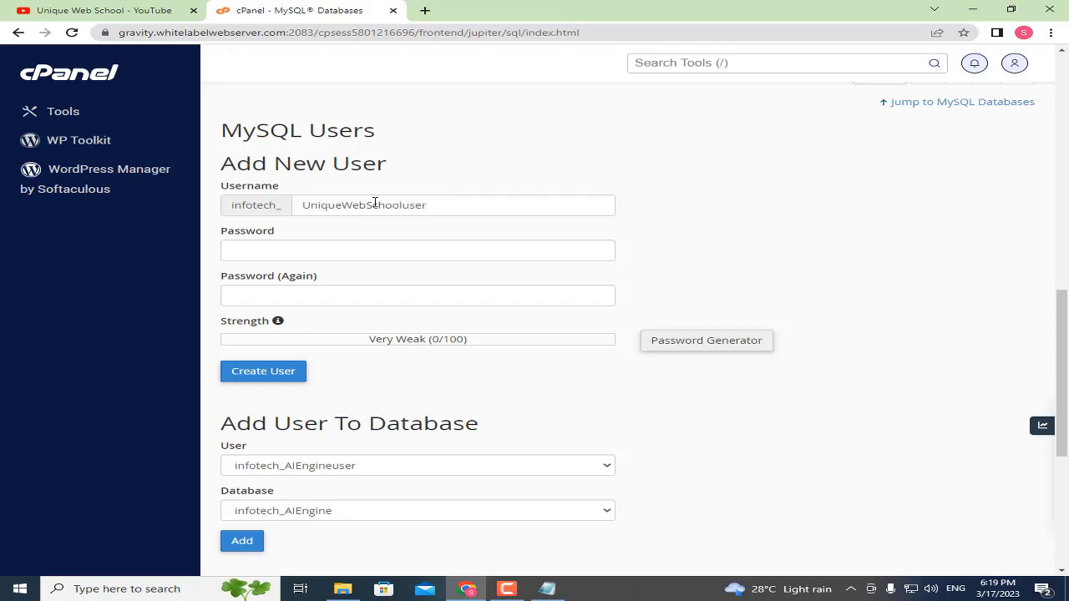
Step: Open the password generator for the new MySQL user and copy the generated password
{"action": "left_click_drag", "start_coordinate": [224, 232], "coordinate": [300, 287]}
{"action": "left_click", "coordinate": [255, 279]}
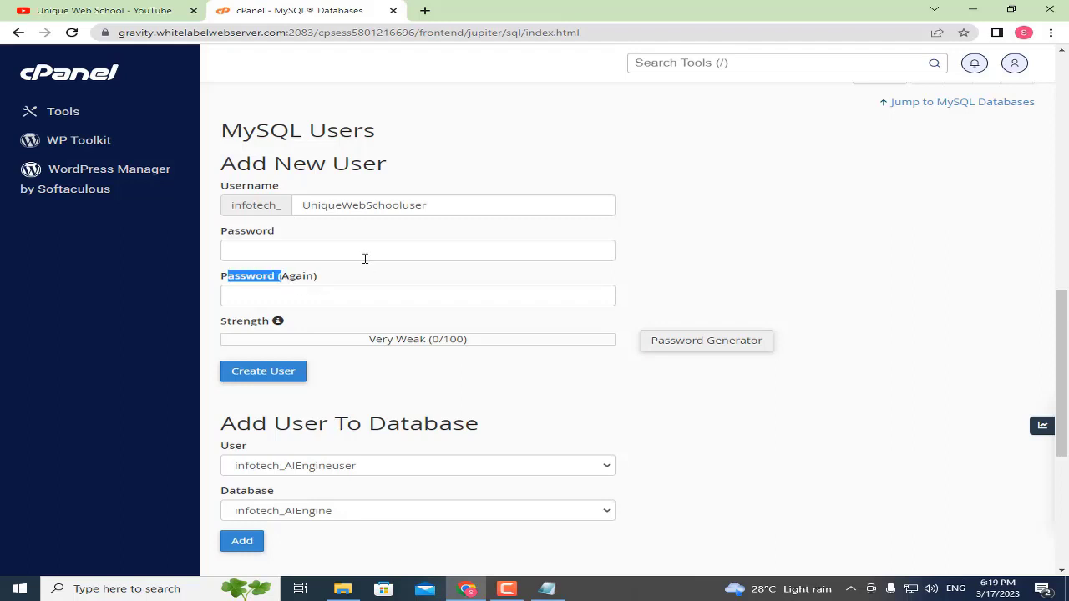
{"action": "left_click", "coordinate": [359, 271]}
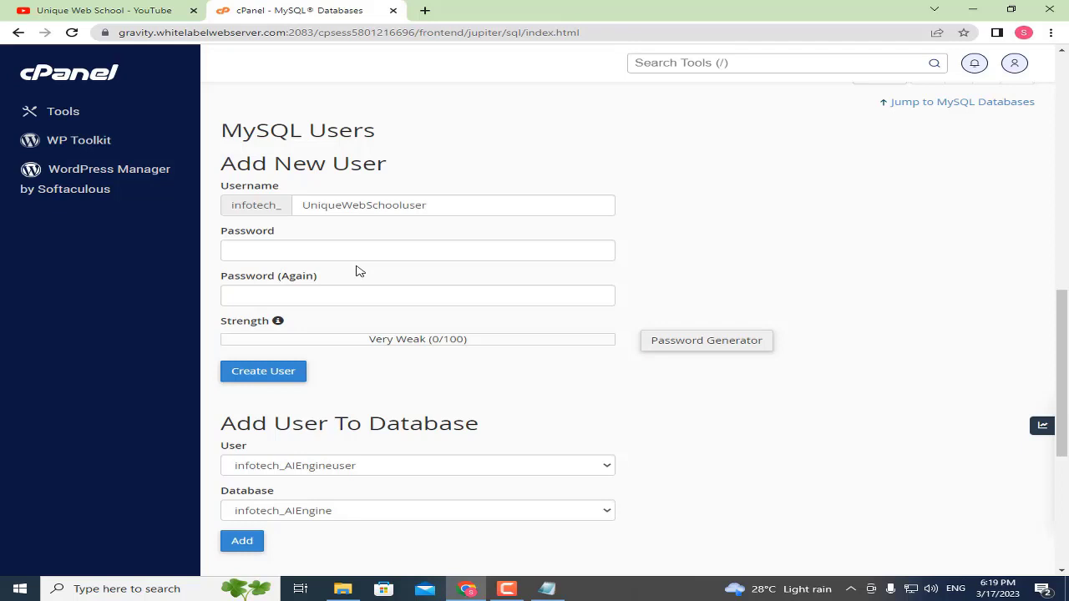
{"action": "left_click", "coordinate": [707, 341]}
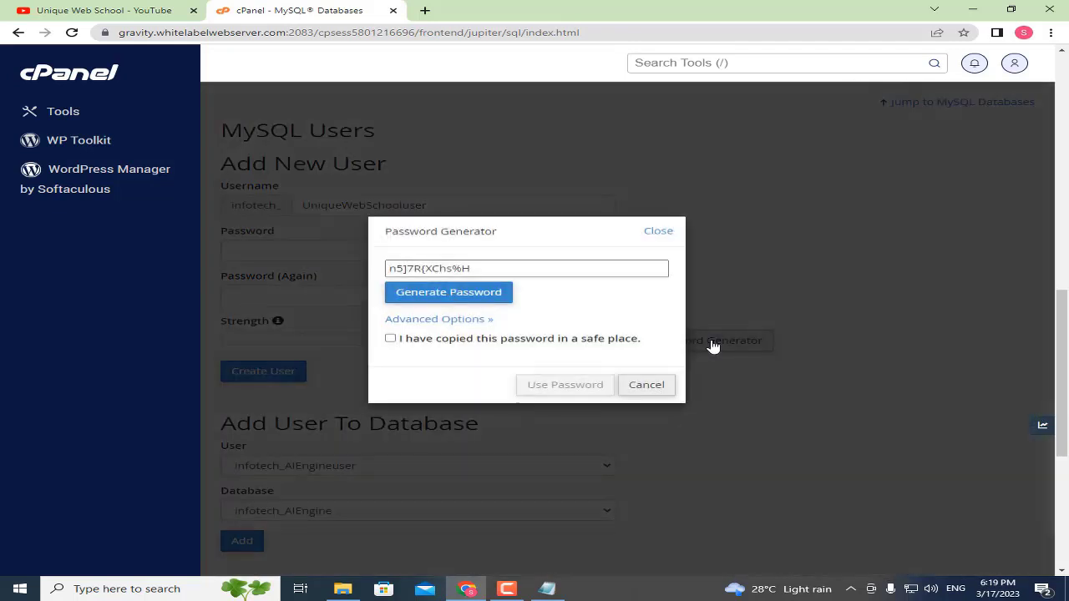
{"action": "left_click", "coordinate": [485, 276]}
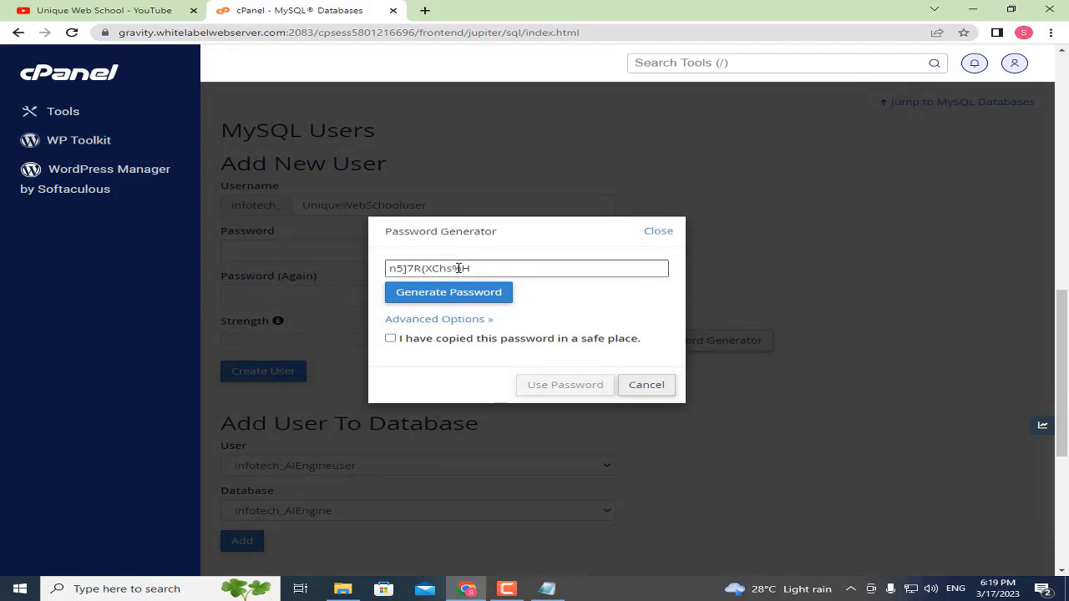
{"action": "triple_click", "coordinate": [457, 269]}
{"action": "right_click", "coordinate": [487, 270]}
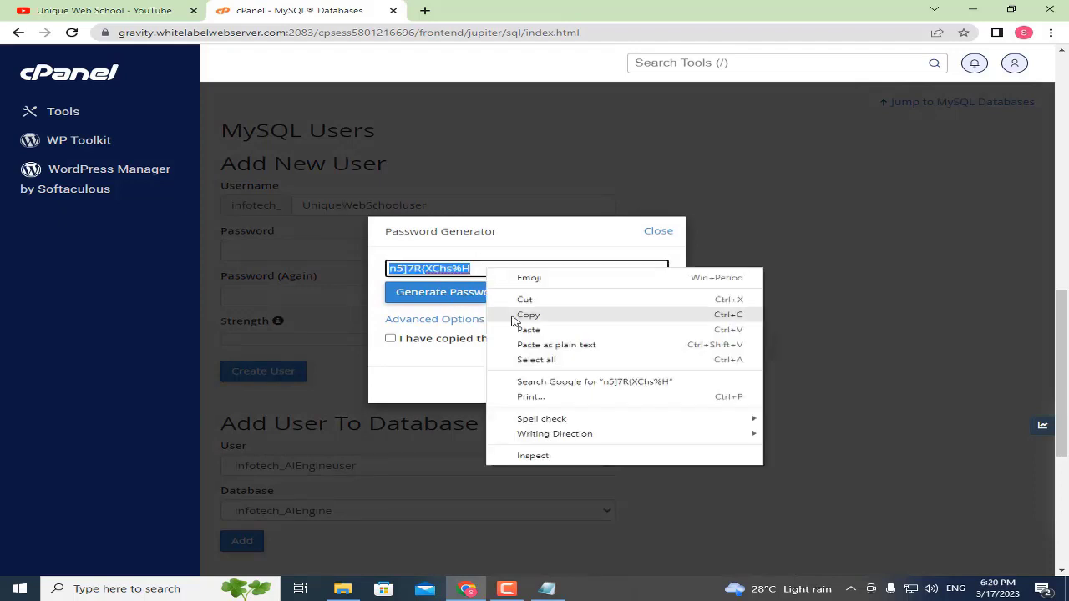
{"action": "left_click", "coordinate": [518, 311]}
Step: Switch to Notepad, paste the copied database password into New Text Document.txt and save the file
{"action": "left_click", "coordinate": [547, 589]}
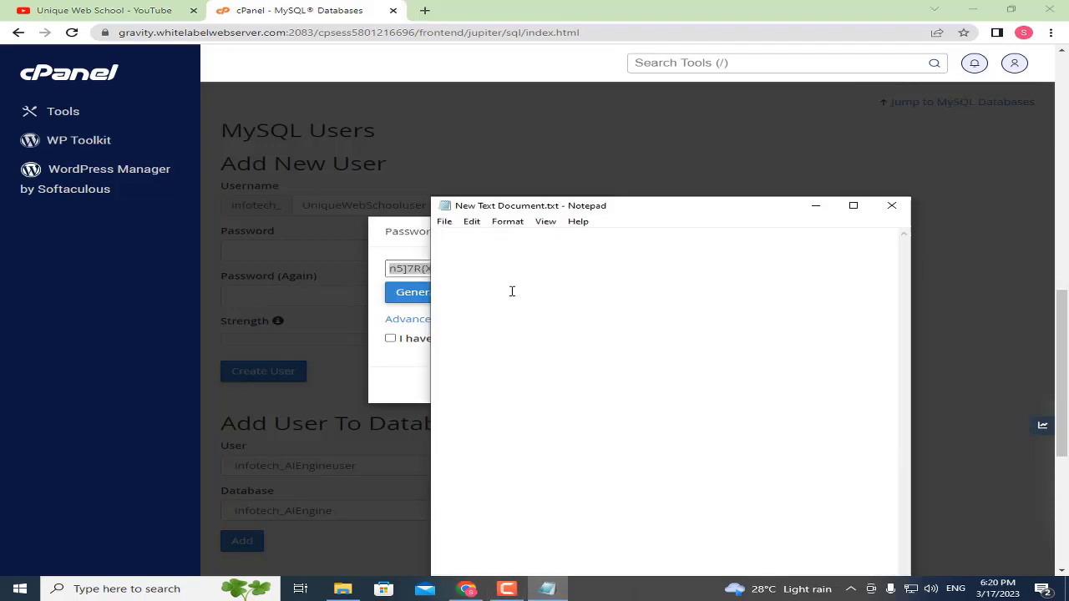
{"action": "key", "text": "ctrl+v"}
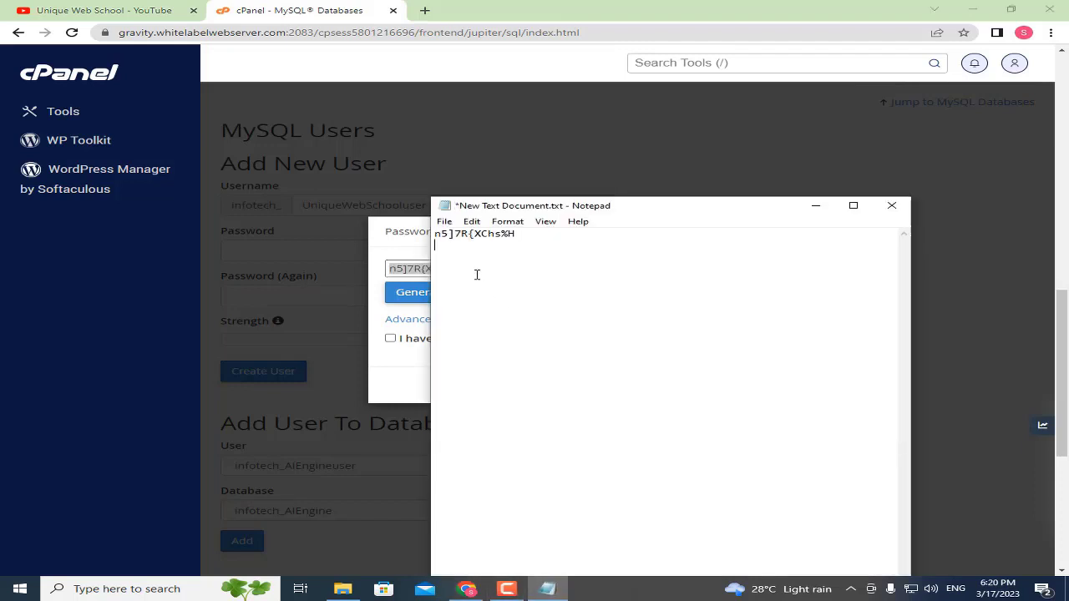
{"action": "key", "text": "ctrl+v"}
{"action": "left_click", "coordinate": [447, 224]}
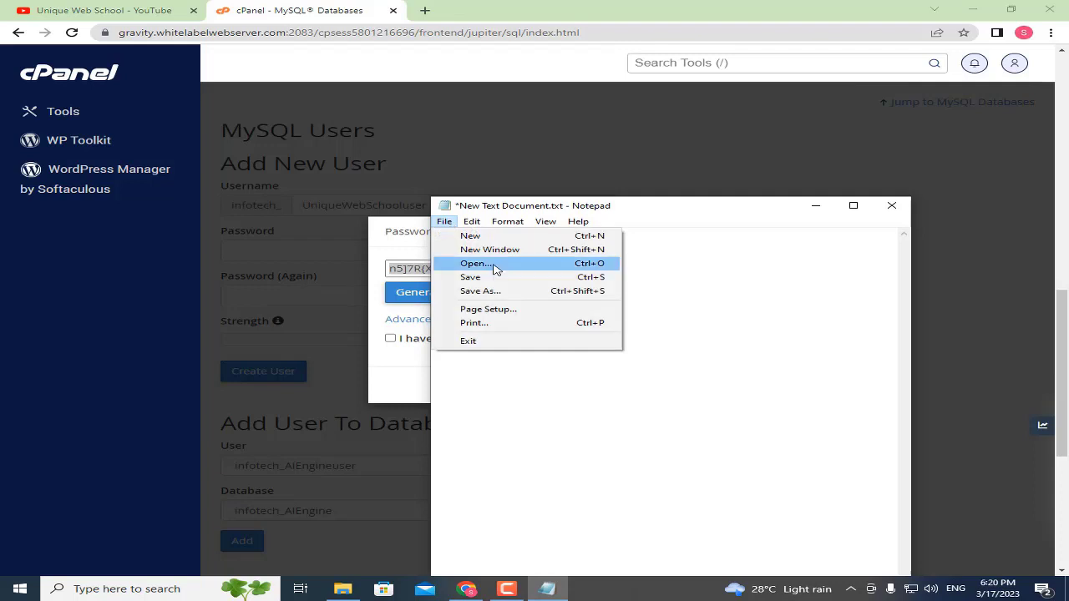
{"action": "left_click", "coordinate": [499, 277]}
{"action": "left_click", "coordinate": [392, 254]}
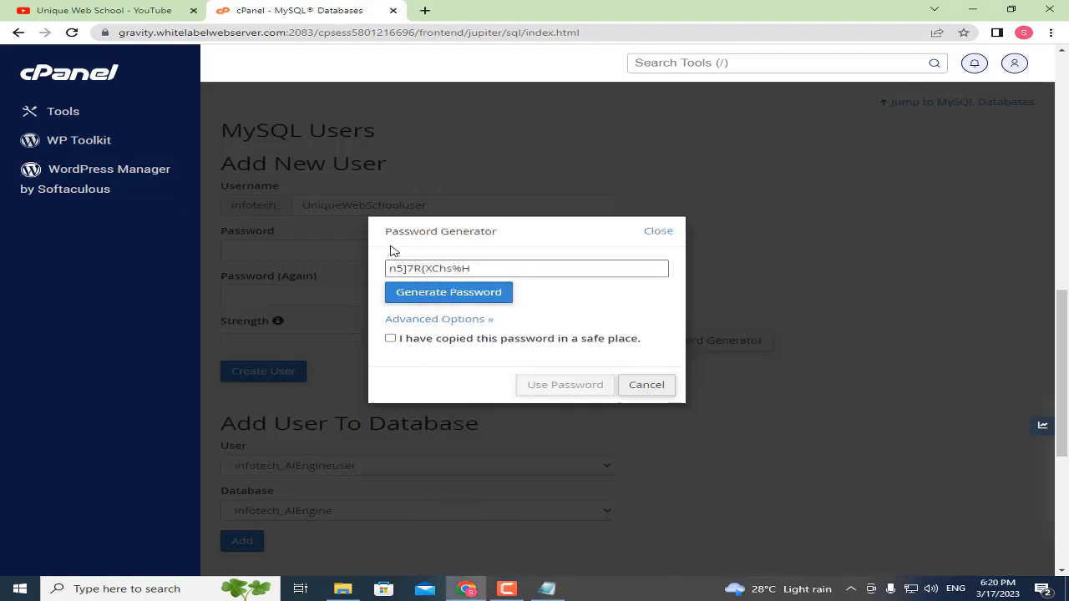
Step: Create the MySQL user with the generated password, acknowledging it as safely copied, and return to the MySQL Databases page
{"action": "left_click", "coordinate": [391, 339]}
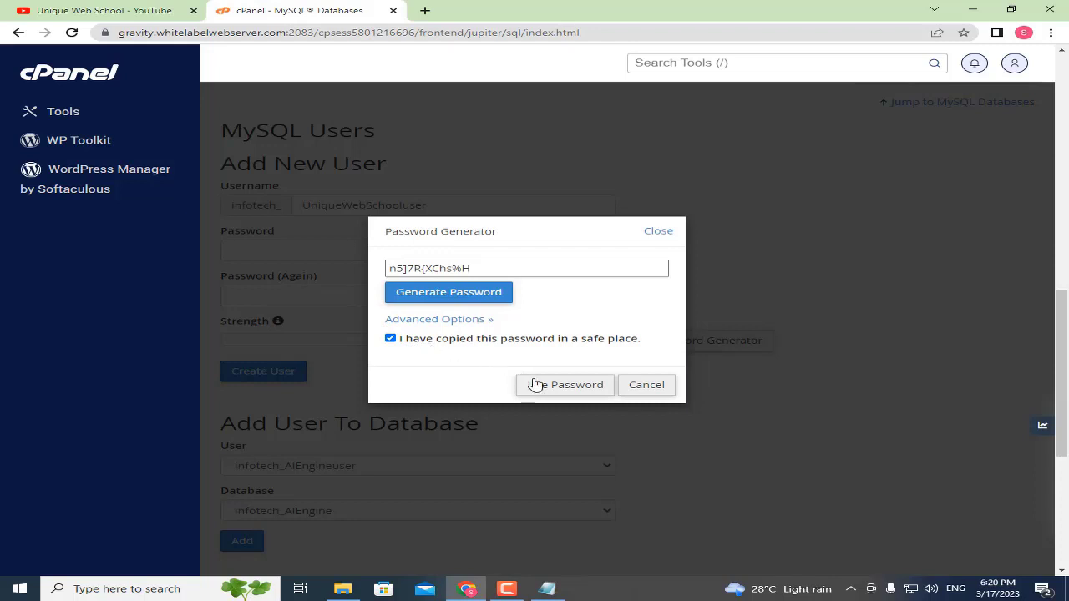
{"action": "left_click", "coordinate": [549, 386]}
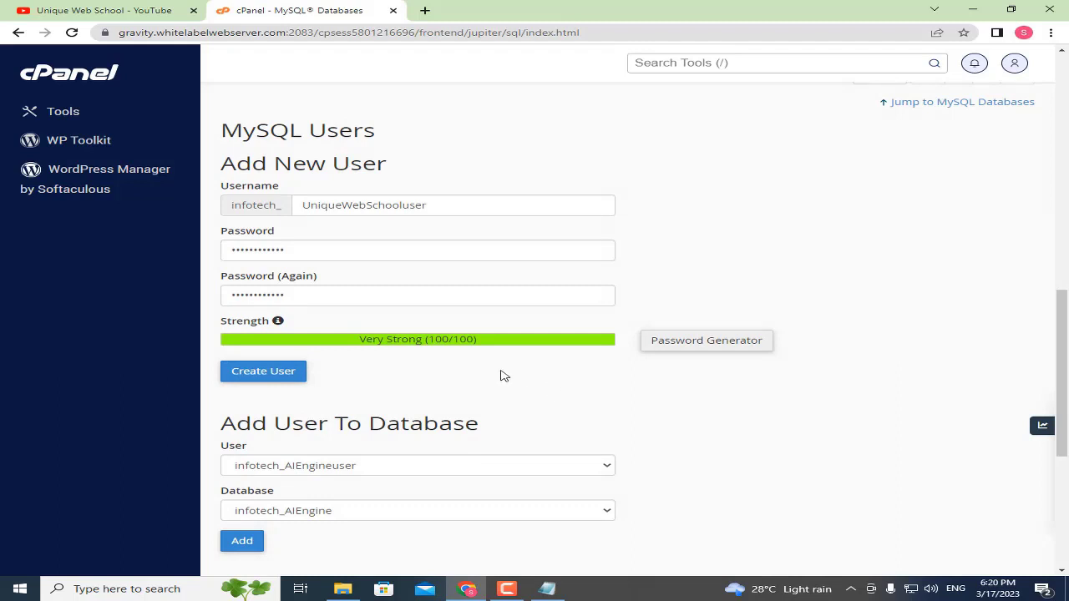
{"action": "left_click", "coordinate": [265, 380]}
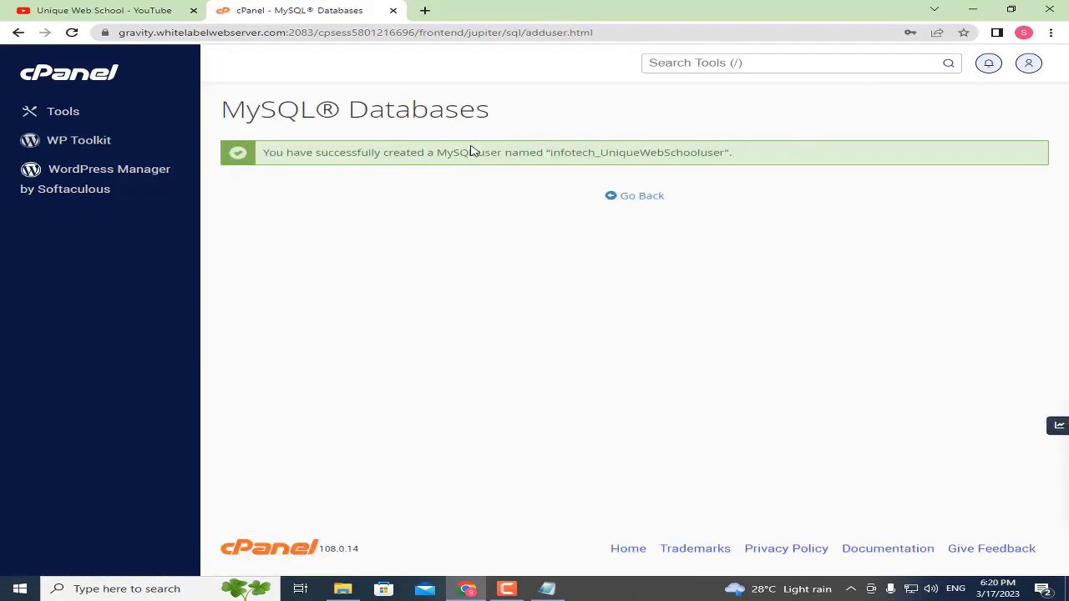
{"action": "left_click_drag", "start_coordinate": [425, 153], "coordinate": [683, 155]}
{"action": "left_click_drag", "start_coordinate": [745, 165], "coordinate": [759, 164]}
{"action": "left_click", "coordinate": [760, 167]}
{"action": "left_click", "coordinate": [648, 199]}
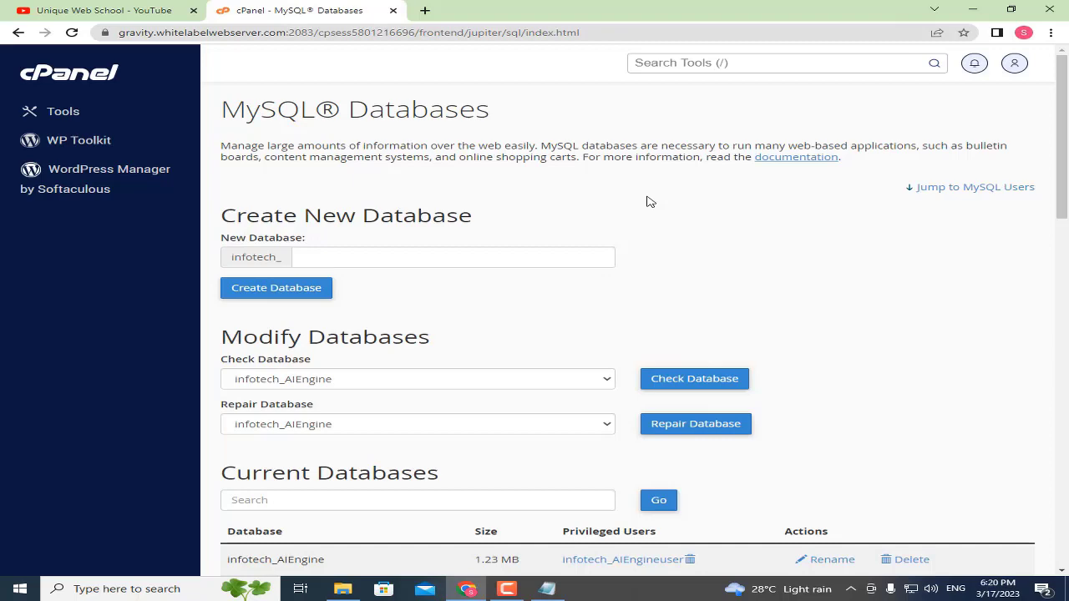
Step: Add the user infotech_UniqueWebSchooluser to the database infotech_UniqueWebSchool
{"action": "scroll", "coordinate": [633, 196], "scroll_direction": "down", "scroll_amount": 8}
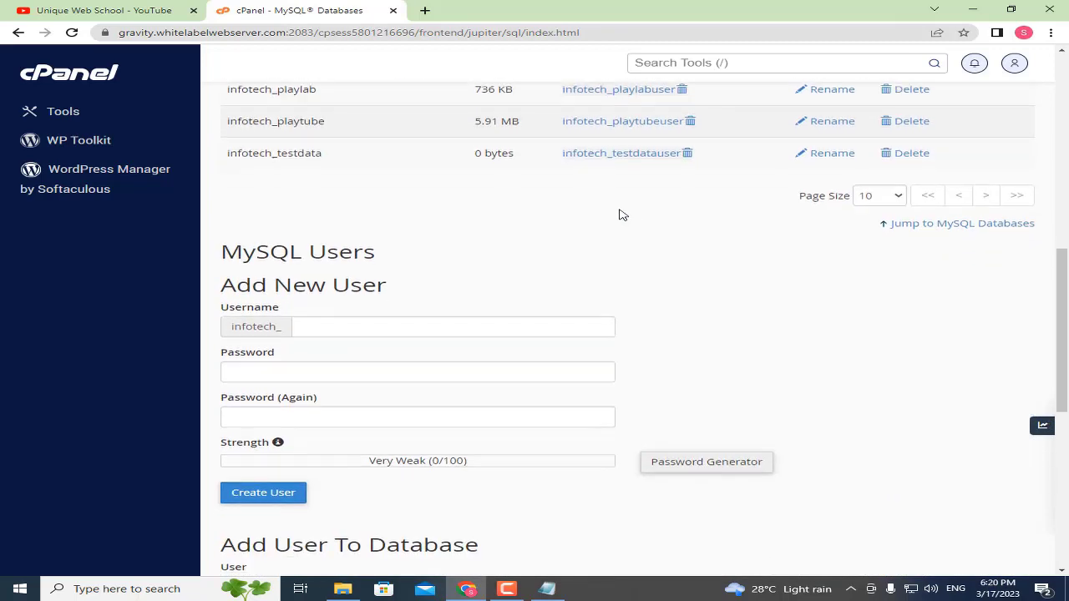
{"action": "scroll", "coordinate": [622, 216], "scroll_direction": "down", "scroll_amount": 4}
{"action": "left_click_drag", "start_coordinate": [220, 229], "coordinate": [457, 233]}
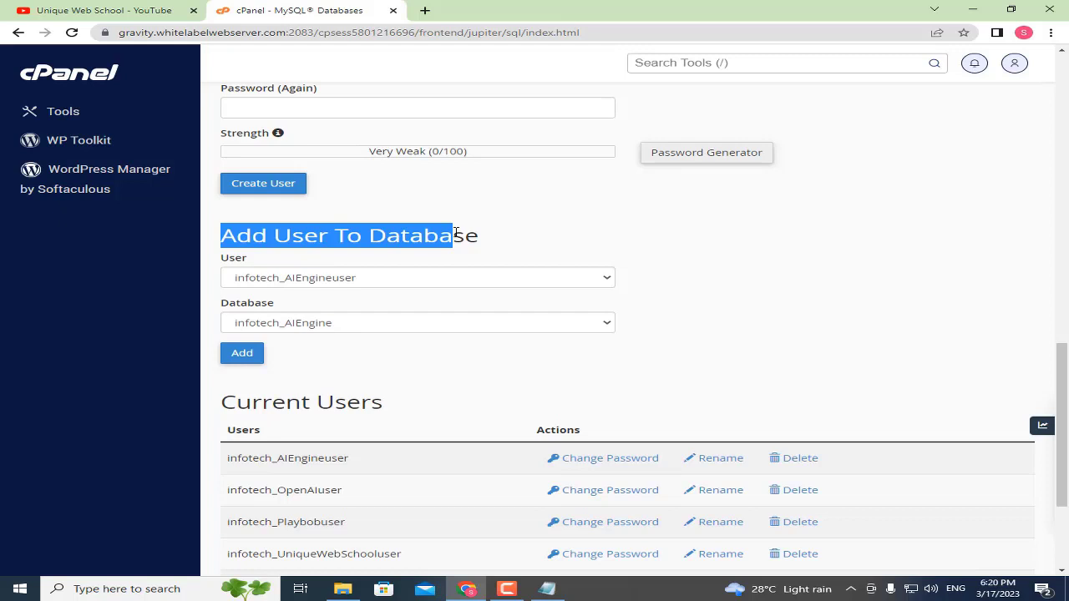
{"action": "left_click", "coordinate": [293, 278]}
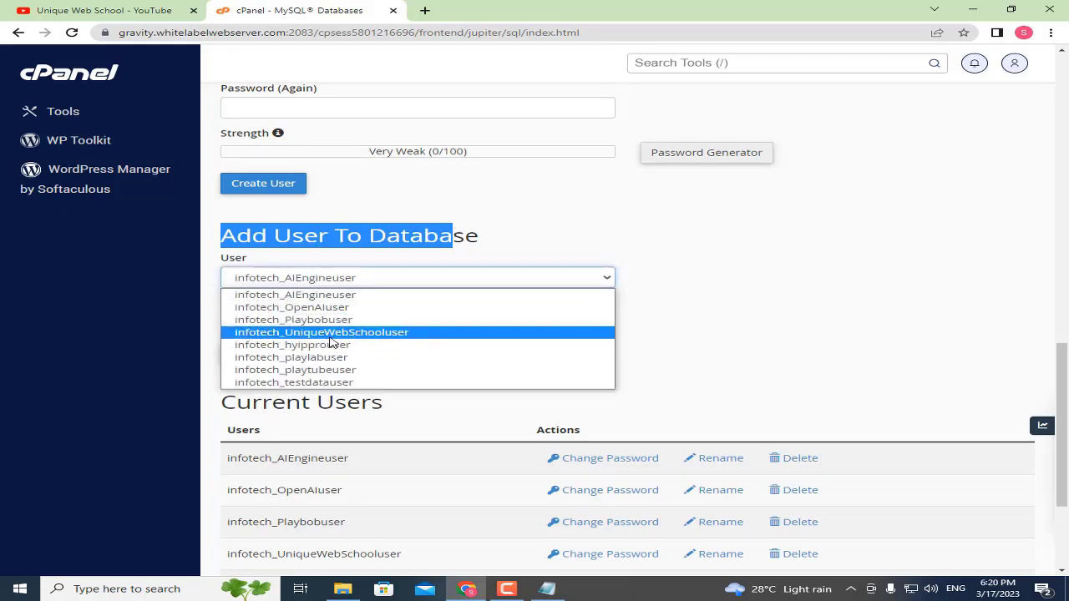
{"action": "left_click", "coordinate": [338, 334]}
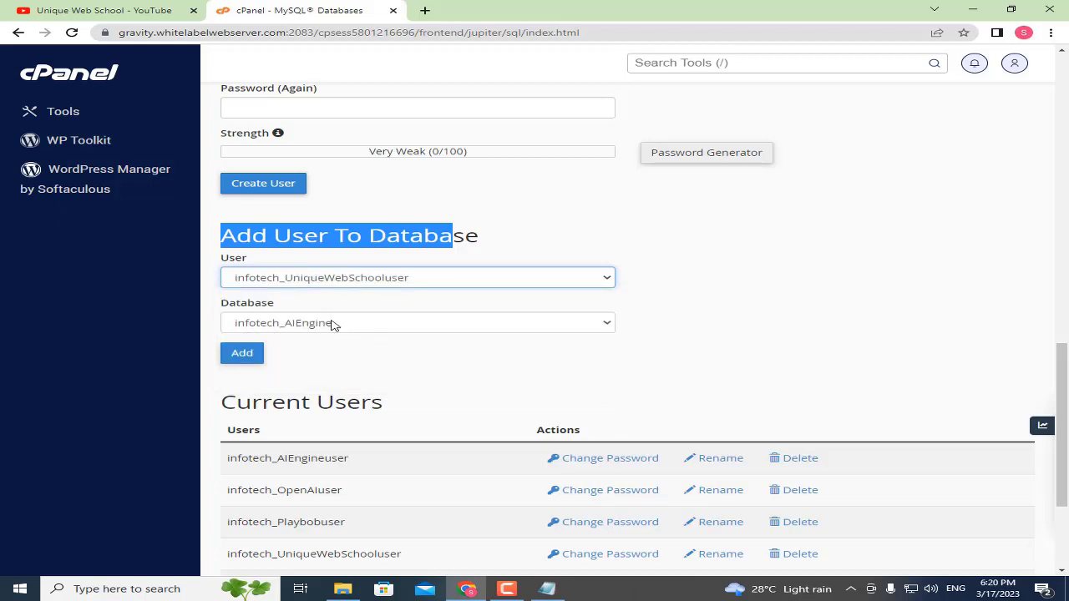
{"action": "left_click", "coordinate": [273, 304]}
{"action": "left_click_drag", "start_coordinate": [273, 304], "coordinate": [229, 303]}
{"action": "left_click", "coordinate": [282, 323]}
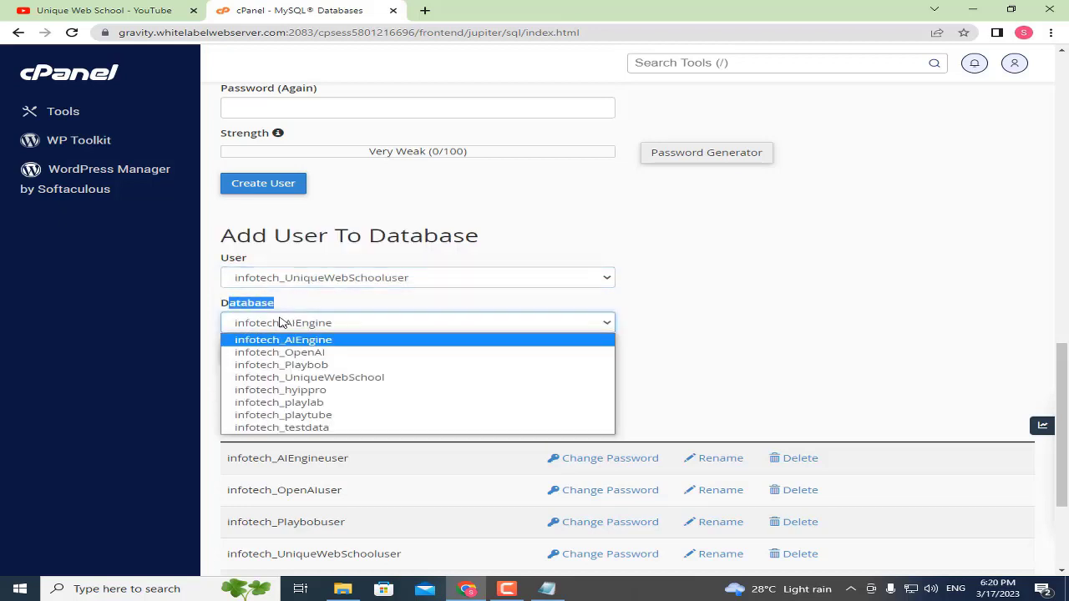
{"action": "left_click", "coordinate": [370, 378]}
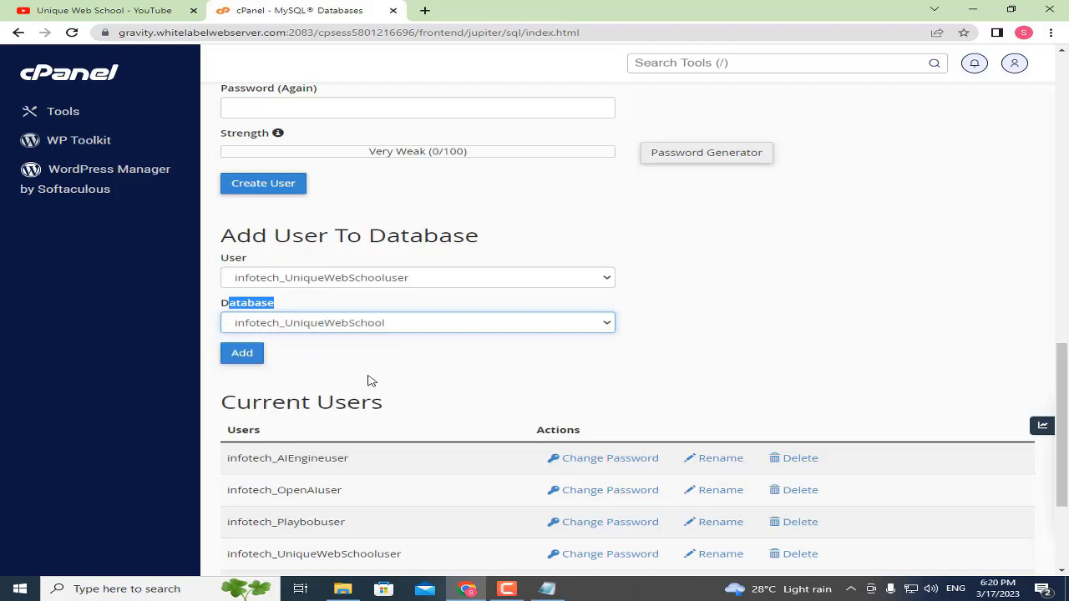
{"action": "left_click", "coordinate": [372, 381]}
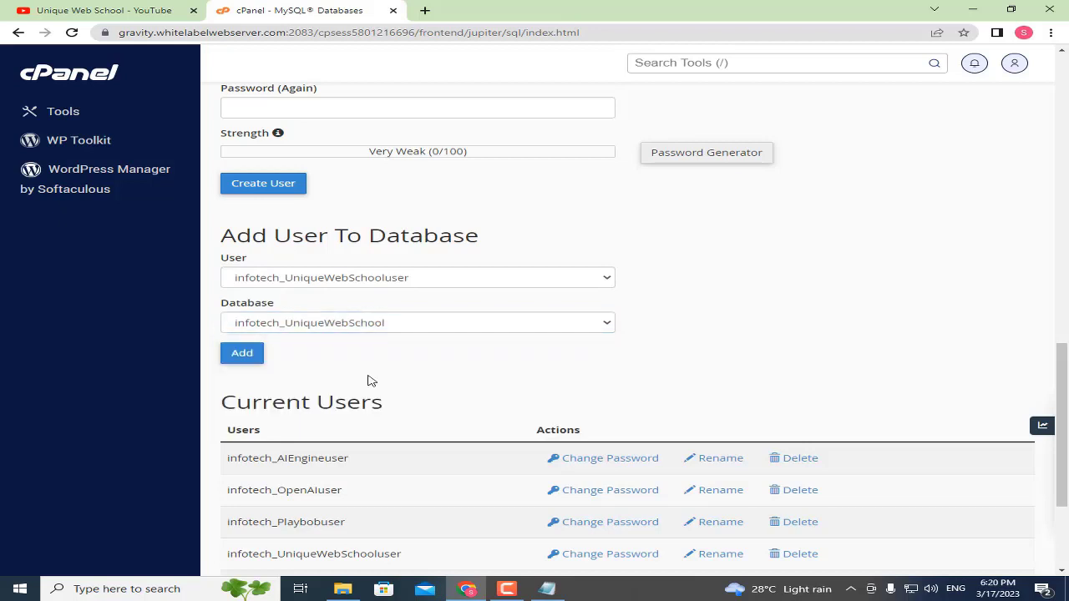
{"action": "left_click", "coordinate": [260, 359]}
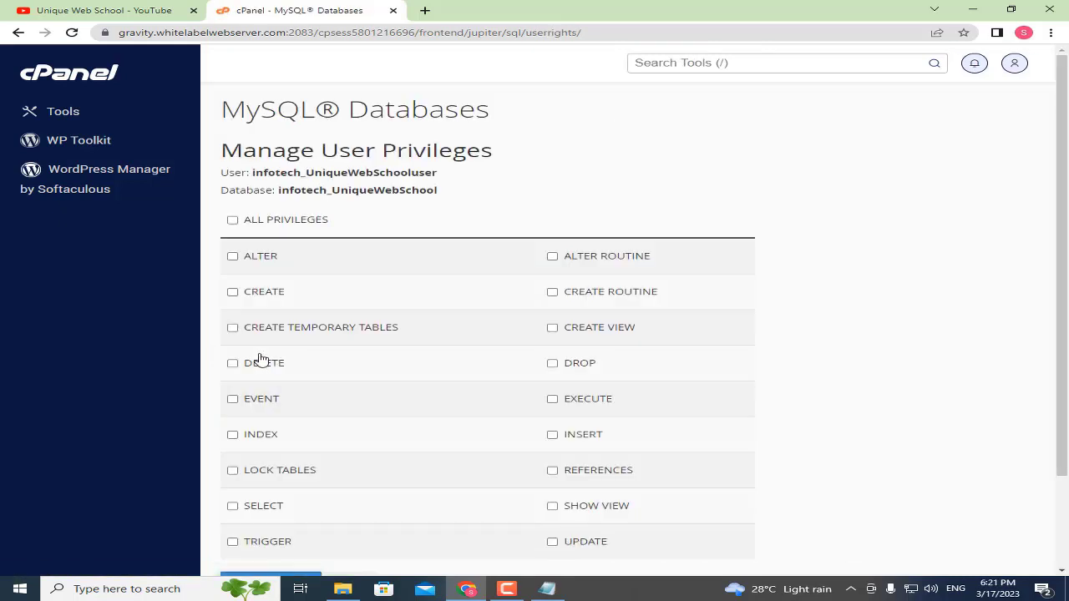
Step: Grant the user all privileges on the database and save the changes
{"action": "left_click", "coordinate": [246, 222]}
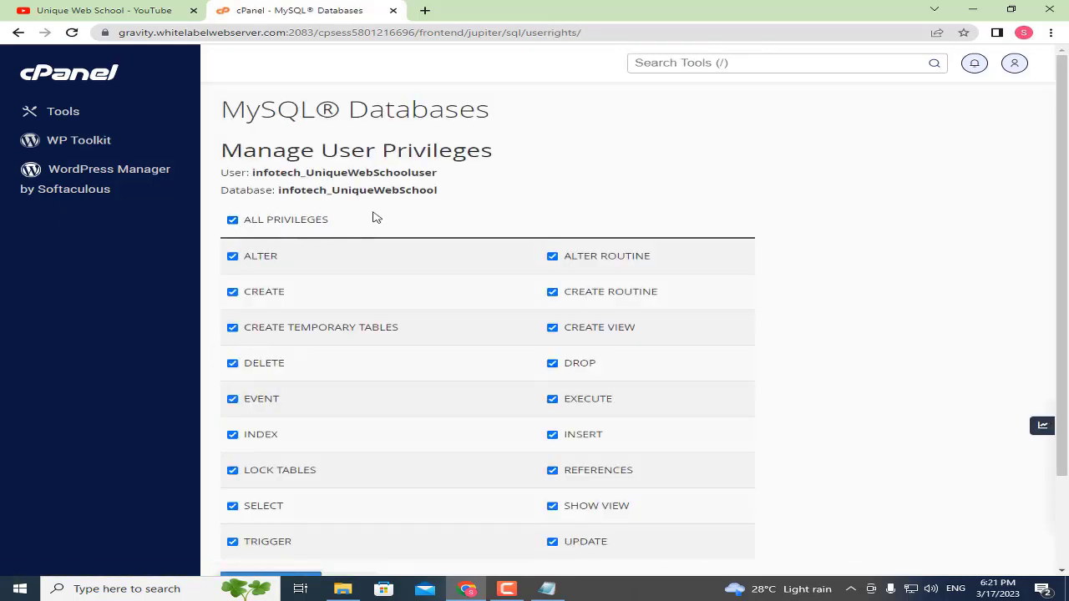
{"action": "scroll", "coordinate": [375, 217], "scroll_direction": "down", "scroll_amount": 2}
{"action": "left_click", "coordinate": [269, 468]}
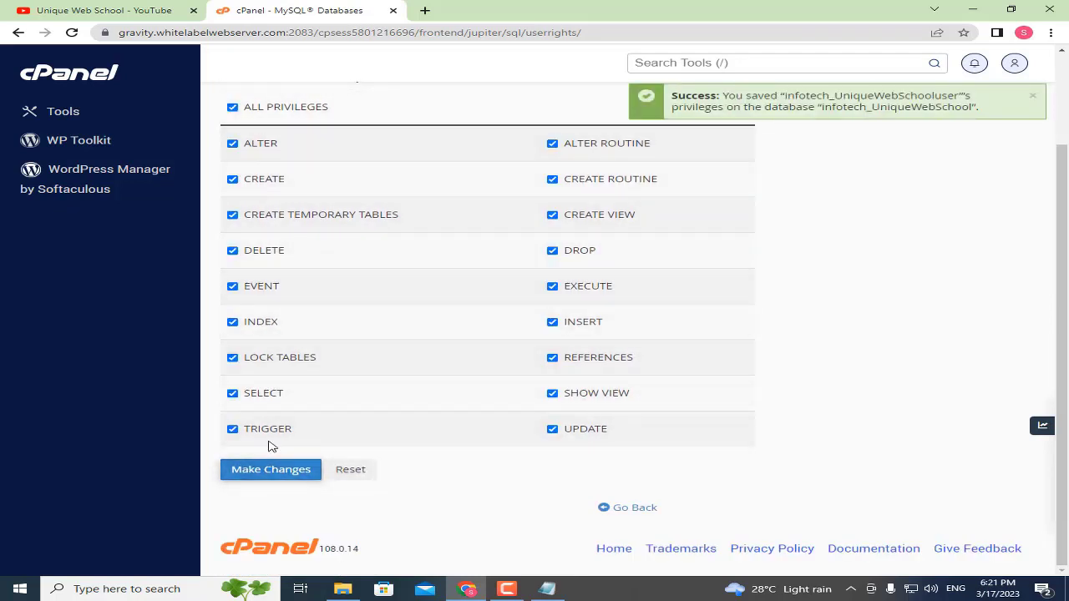
Step: Copy the user and database names from the privileges page into the Notepad file below the password and save it
{"action": "scroll", "coordinate": [345, 349], "scroll_direction": "up", "scroll_amount": 2}
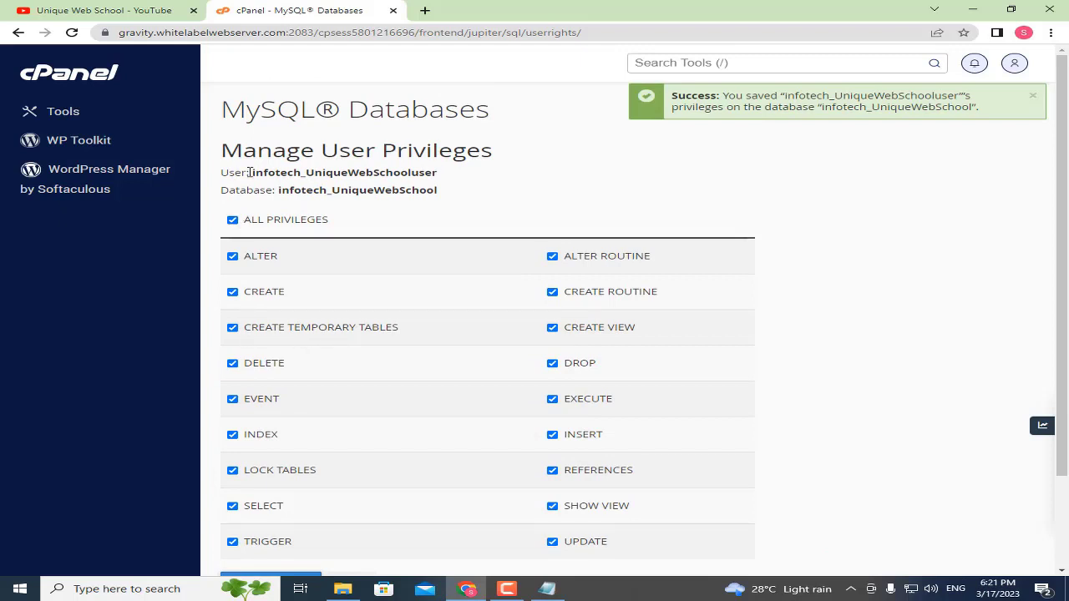
{"action": "left_click_drag", "start_coordinate": [218, 172], "coordinate": [441, 195]}
{"action": "left_click", "coordinate": [451, 195]}
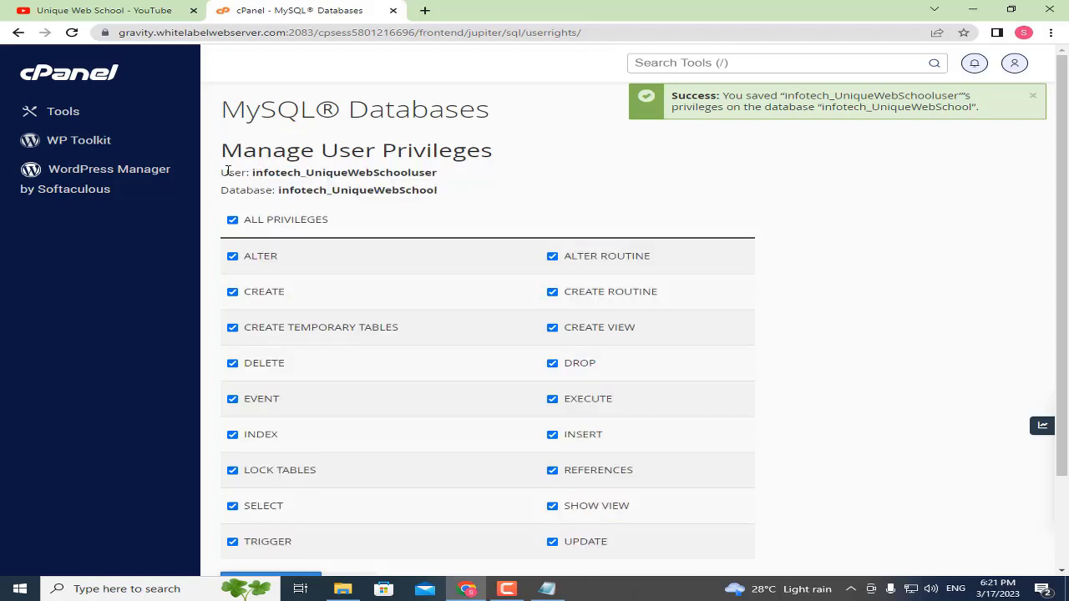
{"action": "left_click_drag", "start_coordinate": [222, 172], "coordinate": [438, 189]}
{"action": "right_click", "coordinate": [386, 191]}
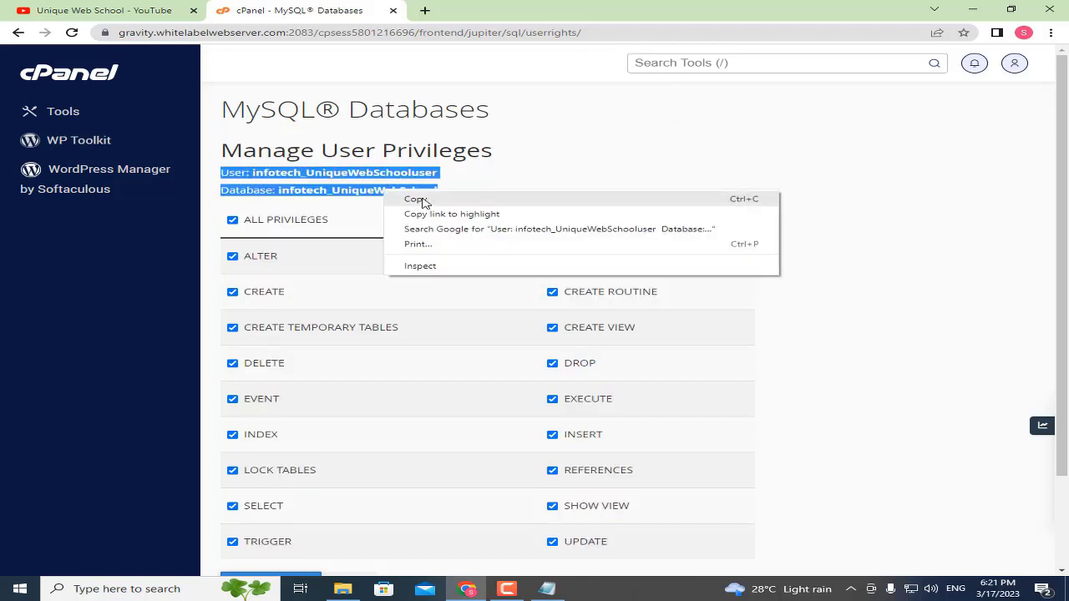
{"action": "left_click", "coordinate": [422, 201]}
{"action": "left_click", "coordinate": [564, 589]}
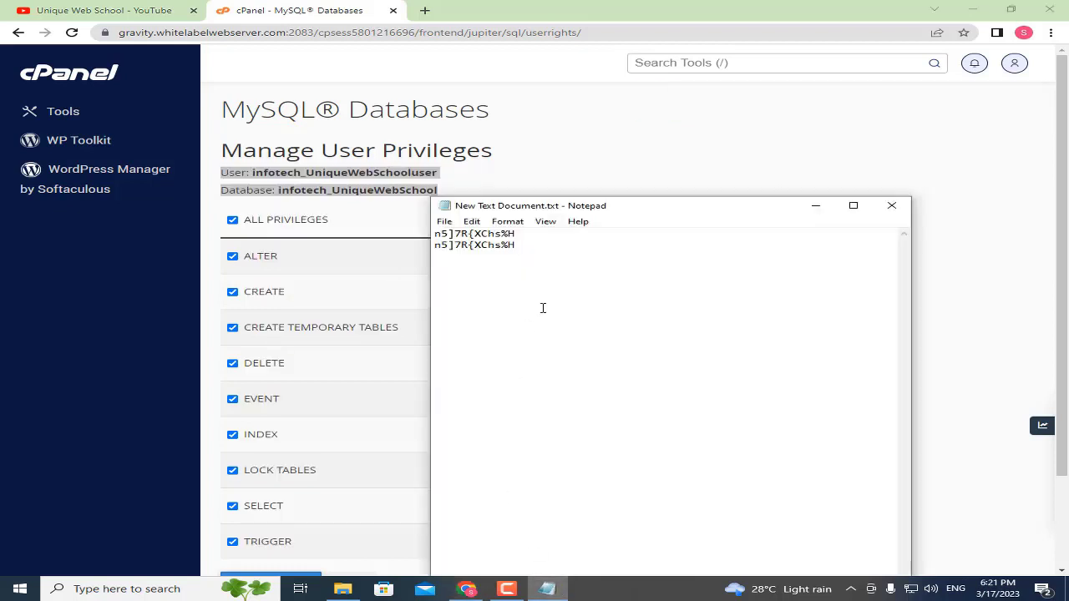
{"action": "key", "text": "Return"}
{"action": "key", "text": "Return"}
{"action": "key", "text": "ctrl+v"}
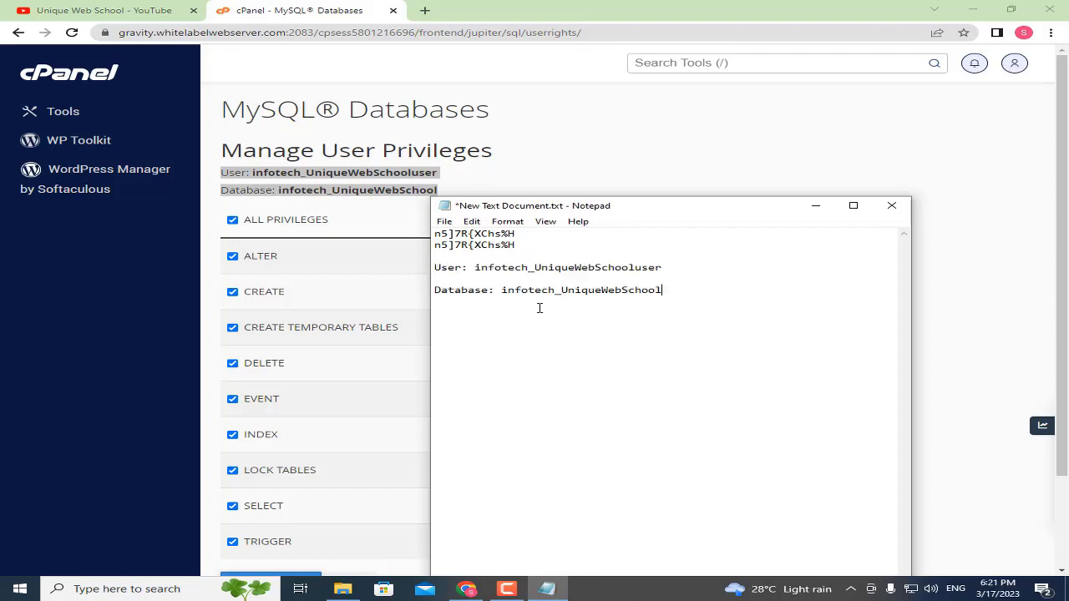
{"action": "left_click", "coordinate": [444, 221]}
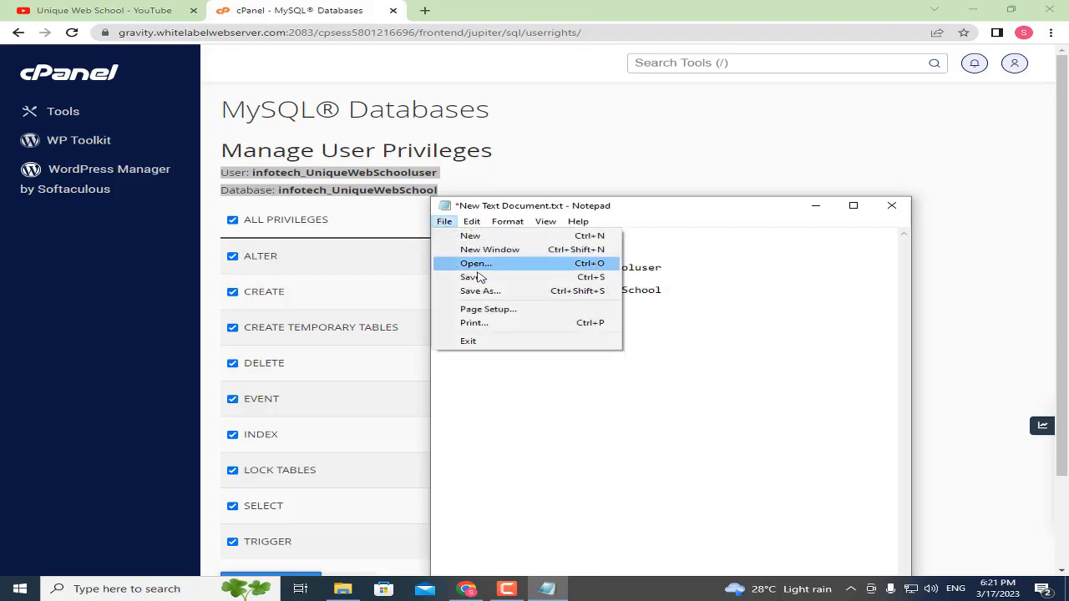
{"action": "left_click", "coordinate": [485, 276]}
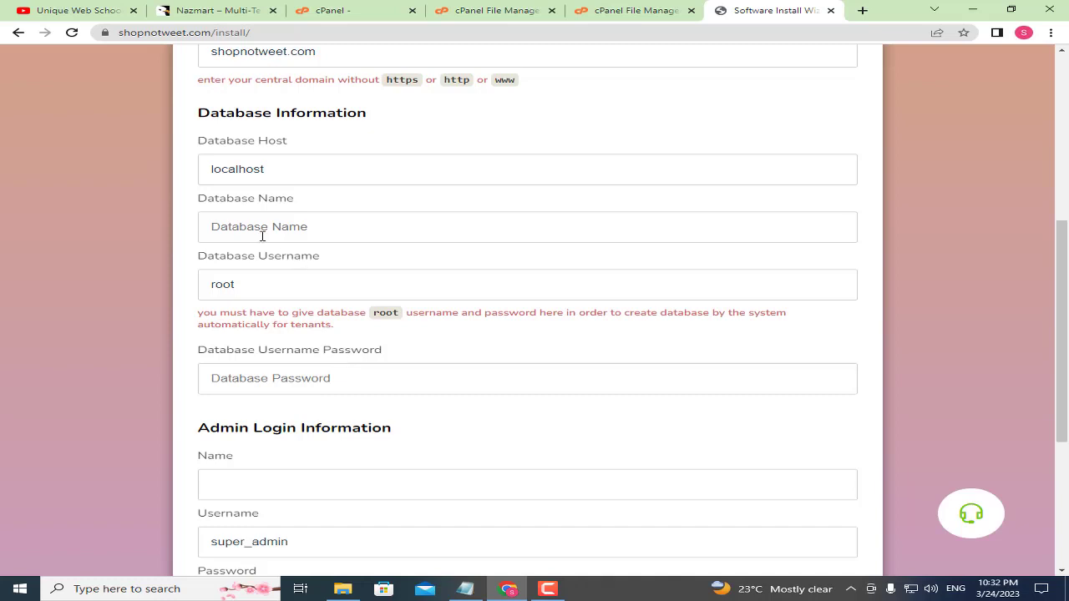
Step: Copy the database name shopnotw_UniqueWebSchool from the Notepad file into the installer's Database Name field
{"action": "left_click_drag", "start_coordinate": [225, 200], "coordinate": [345, 206]}
{"action": "left_click", "coordinate": [465, 589]}
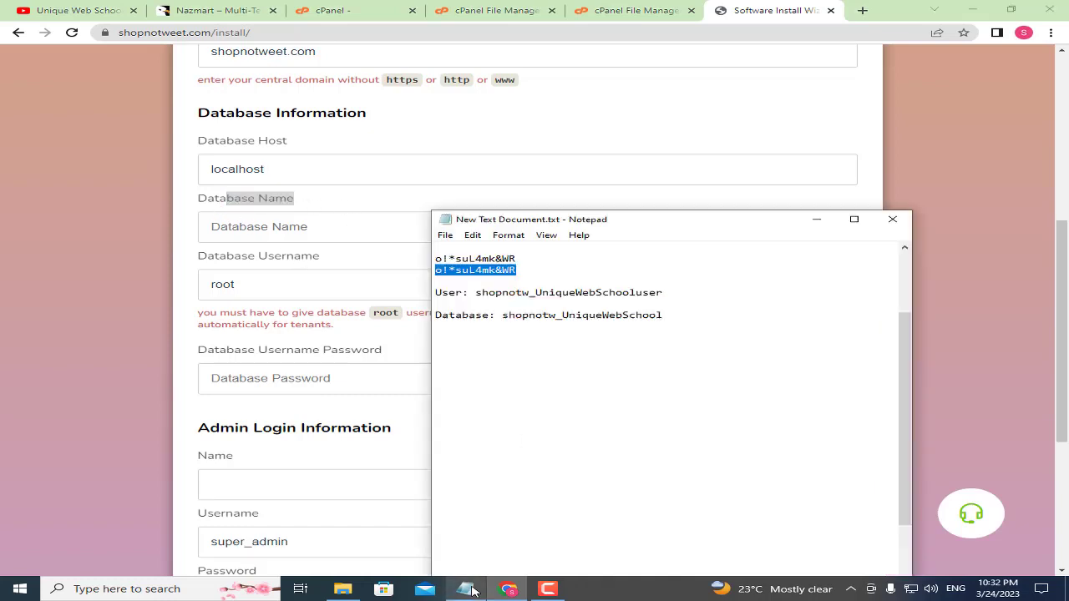
{"action": "left_click_drag", "start_coordinate": [504, 317], "coordinate": [701, 316]}
{"action": "right_click", "coordinate": [642, 317]}
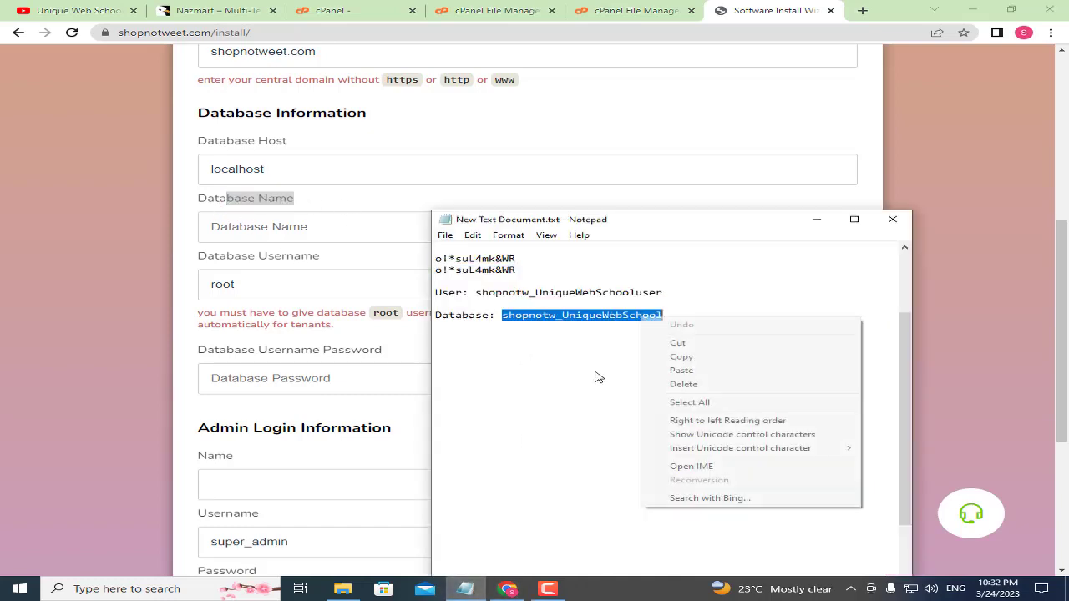
{"action": "left_click", "coordinate": [682, 358]}
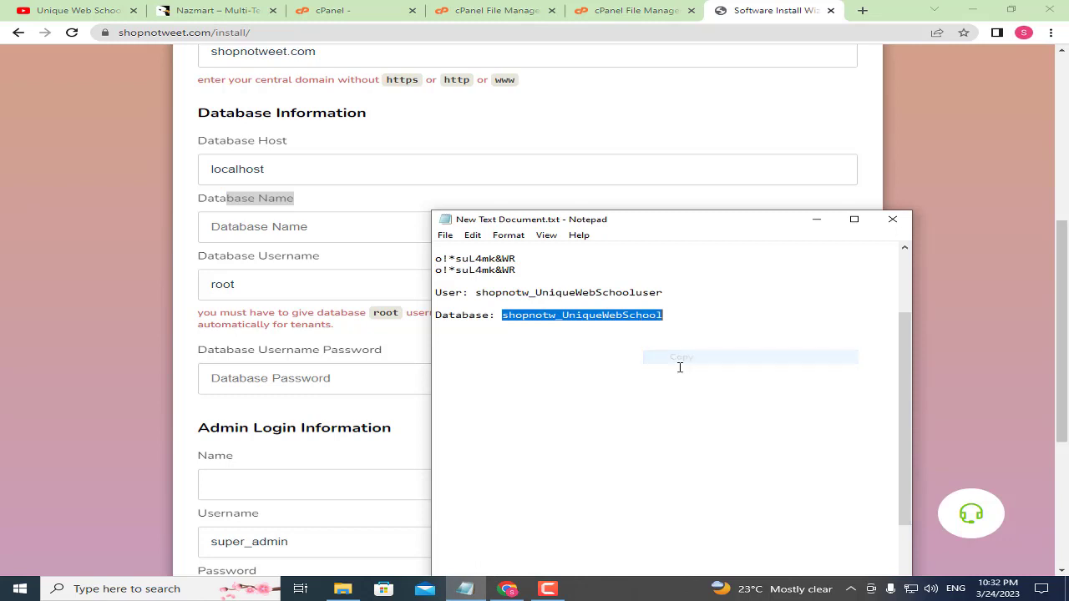
{"action": "left_click", "coordinate": [305, 227]}
{"action": "key", "text": "ctrl+v"}
Step: Replace the installer's default database username with shopnotw_UniqueWebSchooluser, copied from the Notepad file
{"action": "left_click_drag", "start_coordinate": [209, 256], "coordinate": [320, 257]}
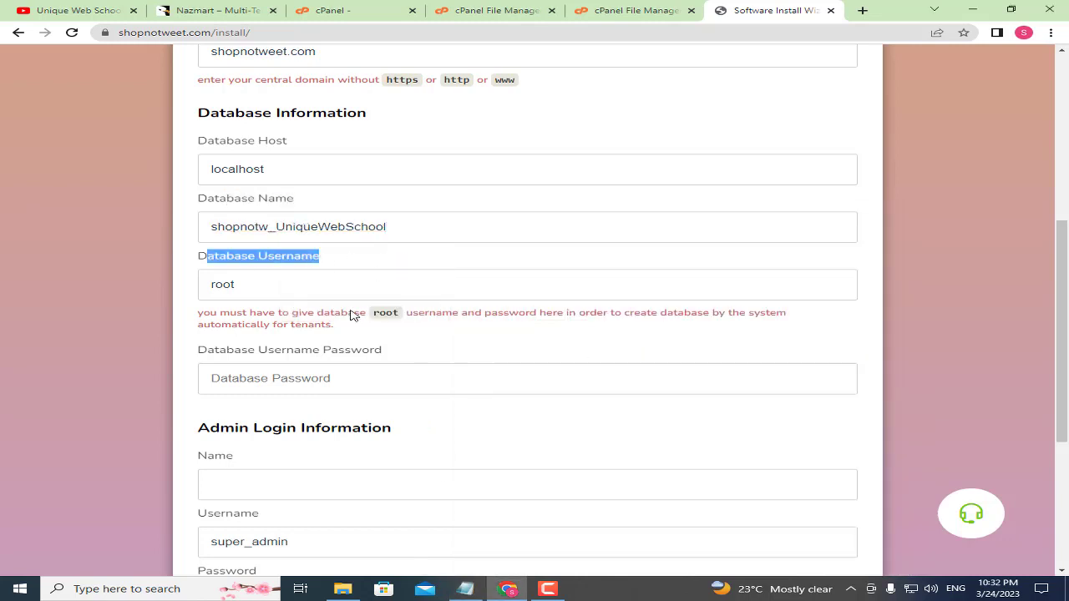
{"action": "left_click", "coordinate": [476, 591]}
{"action": "left_click_drag", "start_coordinate": [693, 294], "coordinate": [501, 294]}
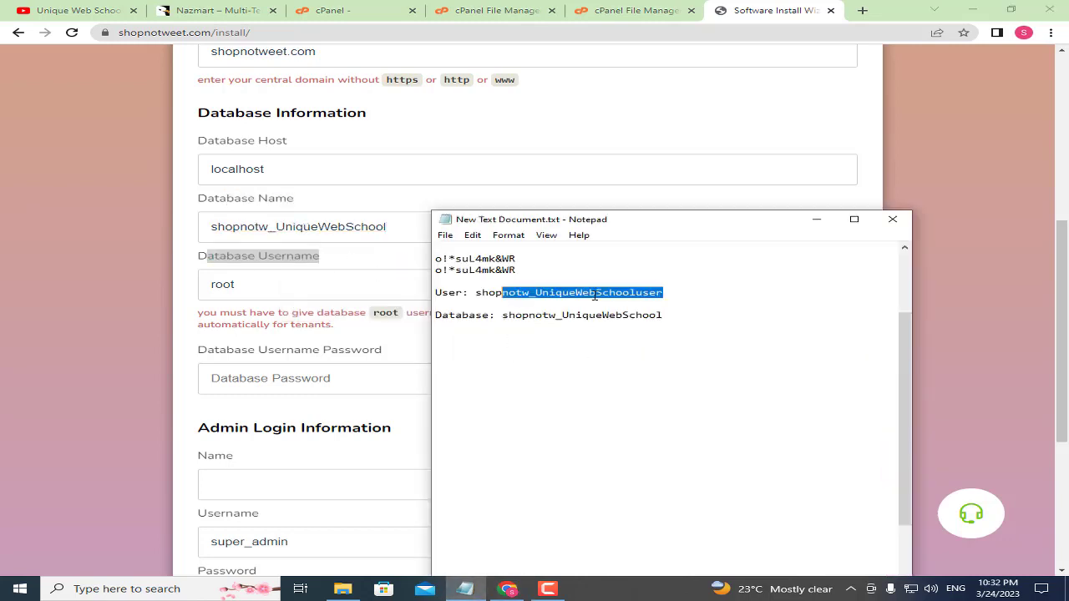
{"action": "left_click", "coordinate": [693, 294]}
{"action": "left_click_drag", "start_coordinate": [693, 294], "coordinate": [476, 294]}
{"action": "right_click", "coordinate": [505, 292]}
{"action": "left_click", "coordinate": [543, 331]}
{"action": "left_click", "coordinate": [275, 291]}
{"action": "key", "text": "ctrl+a"}
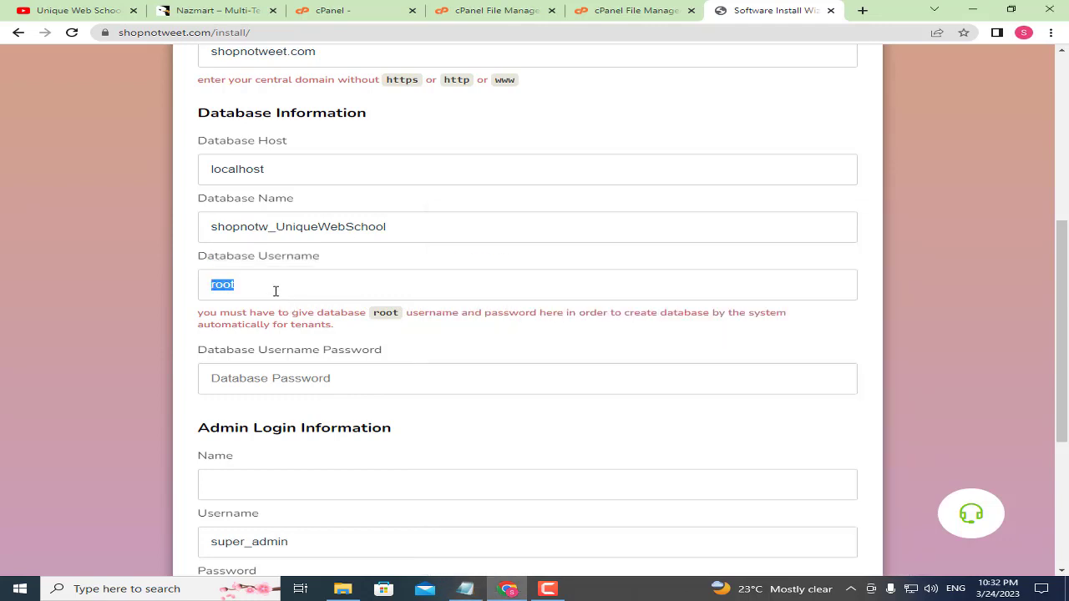
{"action": "key", "text": "ctrl+v"}
{"action": "left_click", "coordinate": [449, 361]}
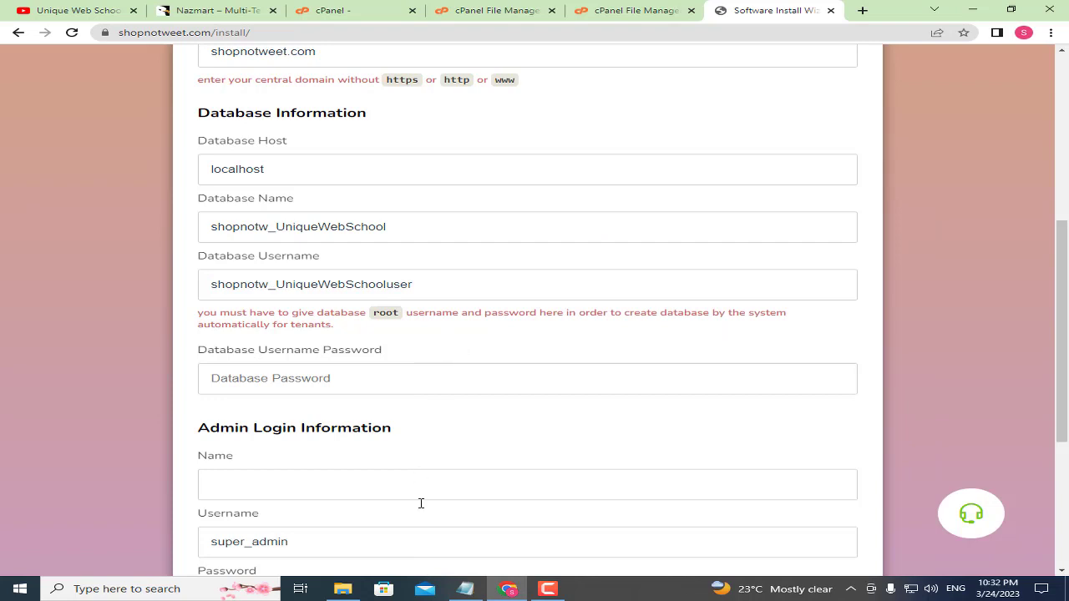
Step: Copy the database user's password from the Notepad file into the installer's Database Username Password field
{"action": "left_click", "coordinate": [465, 589]}
{"action": "left_click_drag", "start_coordinate": [534, 271], "coordinate": [442, 272]}
{"action": "right_click", "coordinate": [461, 270]}
{"action": "left_click", "coordinate": [511, 310]}
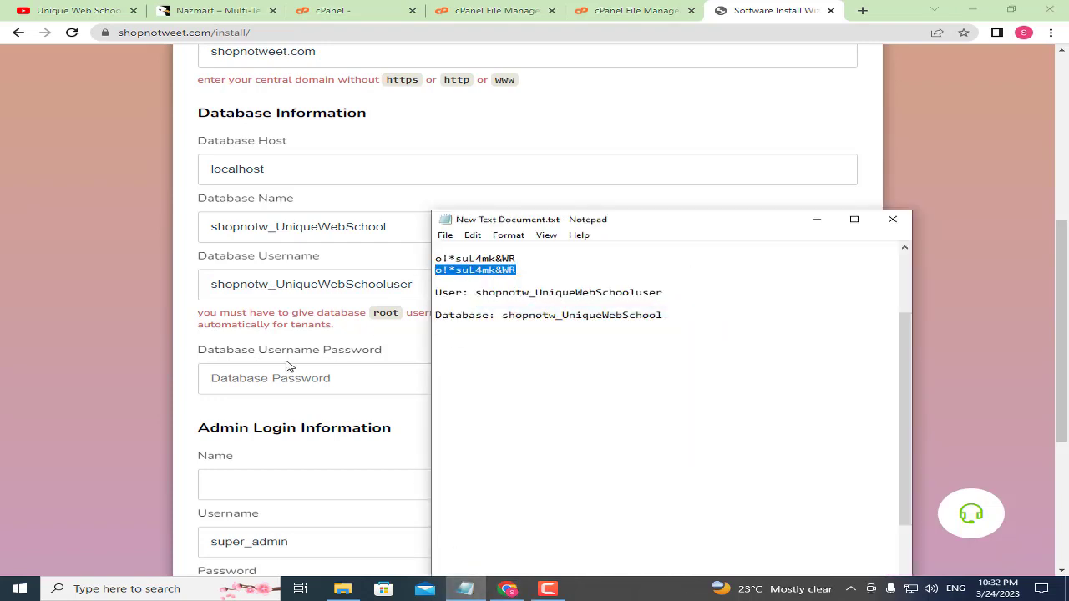
{"action": "left_click", "coordinate": [321, 377]}
{"action": "key", "text": "ctrl+v"}
Step: Fill in the admin's full name and replace the default admin username with the saved personal one in Admin Login Information
{"action": "scroll", "coordinate": [319, 379], "scroll_direction": "down", "scroll_amount": 2}
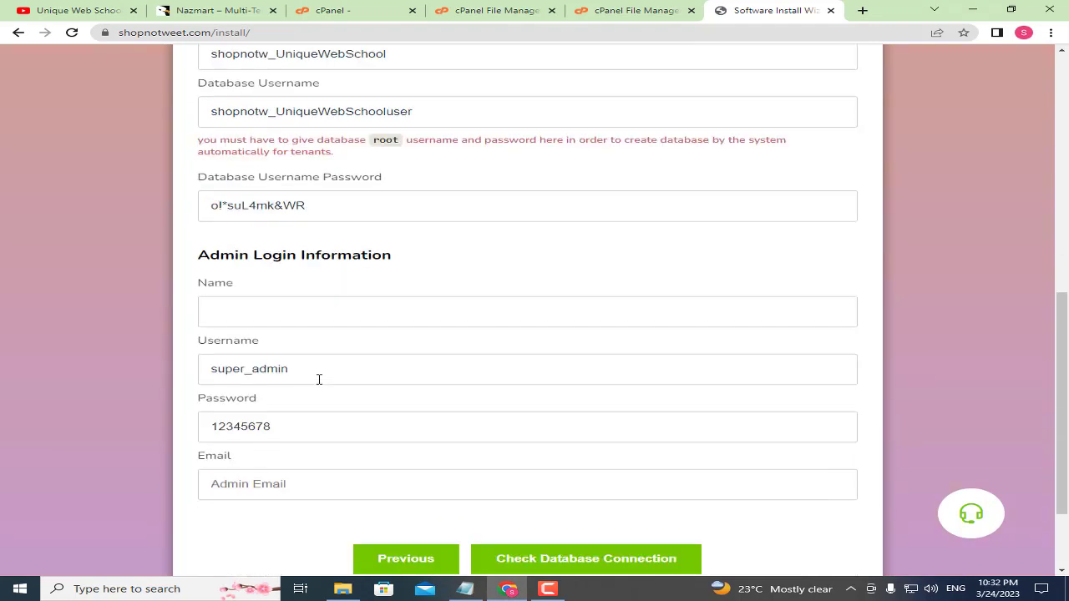
{"action": "left_click_drag", "start_coordinate": [225, 243], "coordinate": [398, 246]}
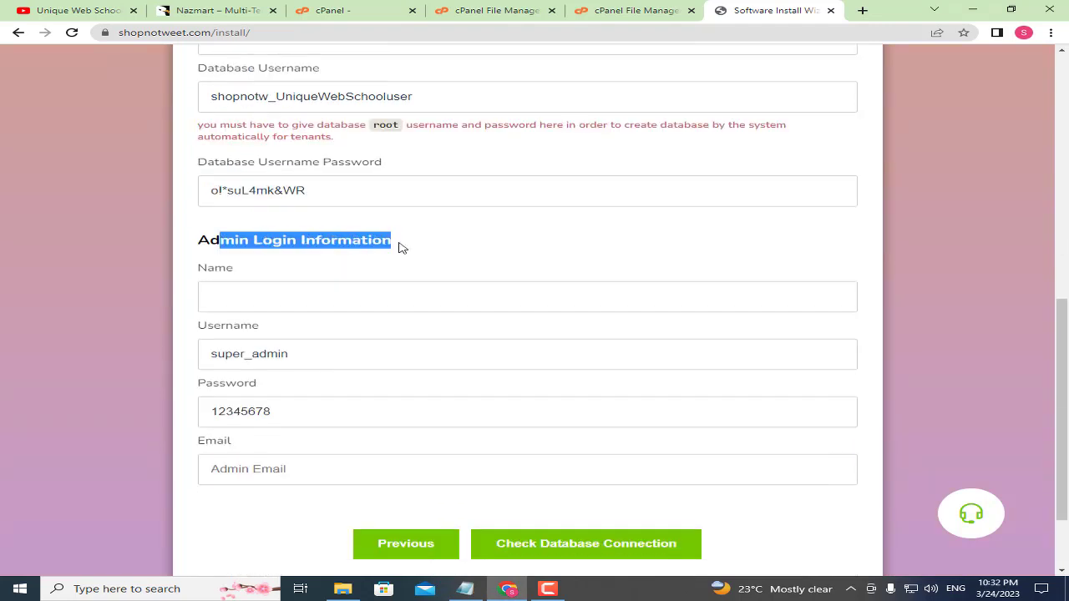
{"action": "left_click", "coordinate": [386, 245]}
{"action": "double_click", "coordinate": [225, 270]}
{"action": "left_click", "coordinate": [272, 298]}
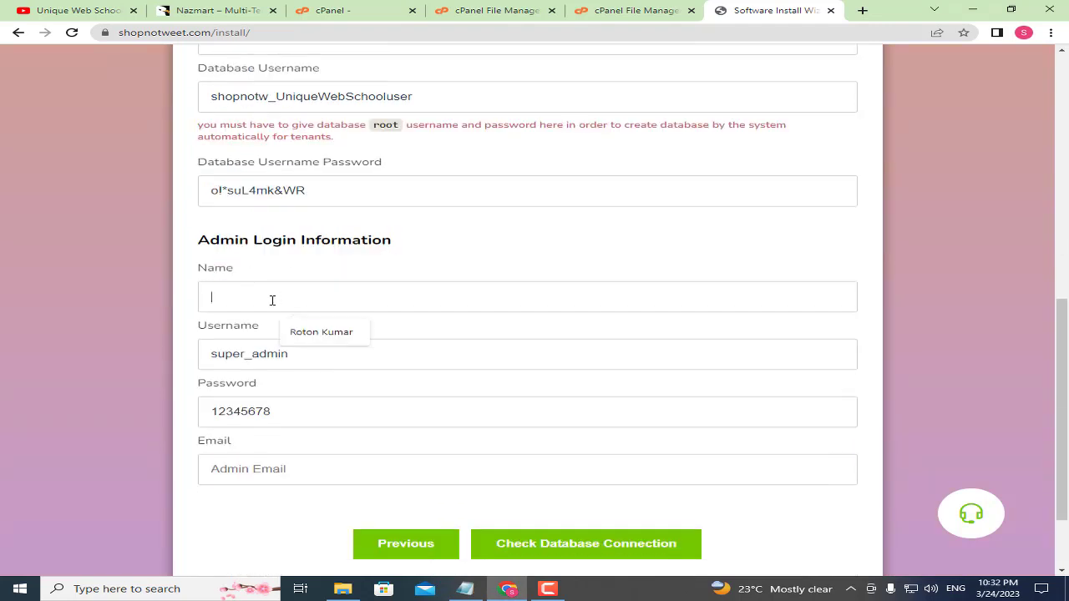
{"action": "left_click", "coordinate": [343, 334]}
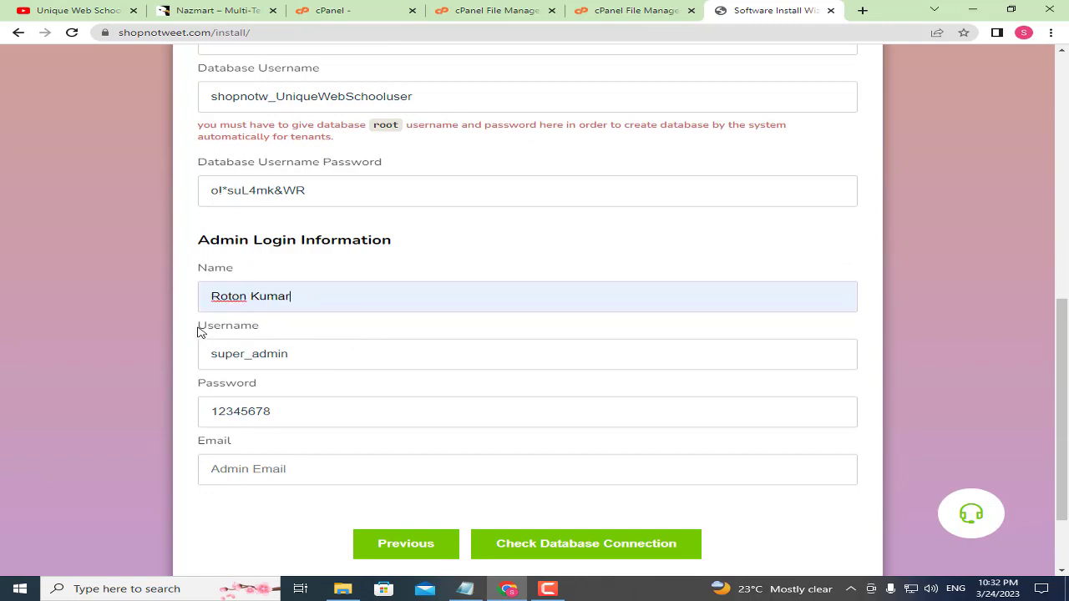
{"action": "double_click", "coordinate": [256, 327]}
{"action": "left_click_drag", "start_coordinate": [361, 353], "coordinate": [149, 354]}
{"action": "key", "text": "BackSpace"}
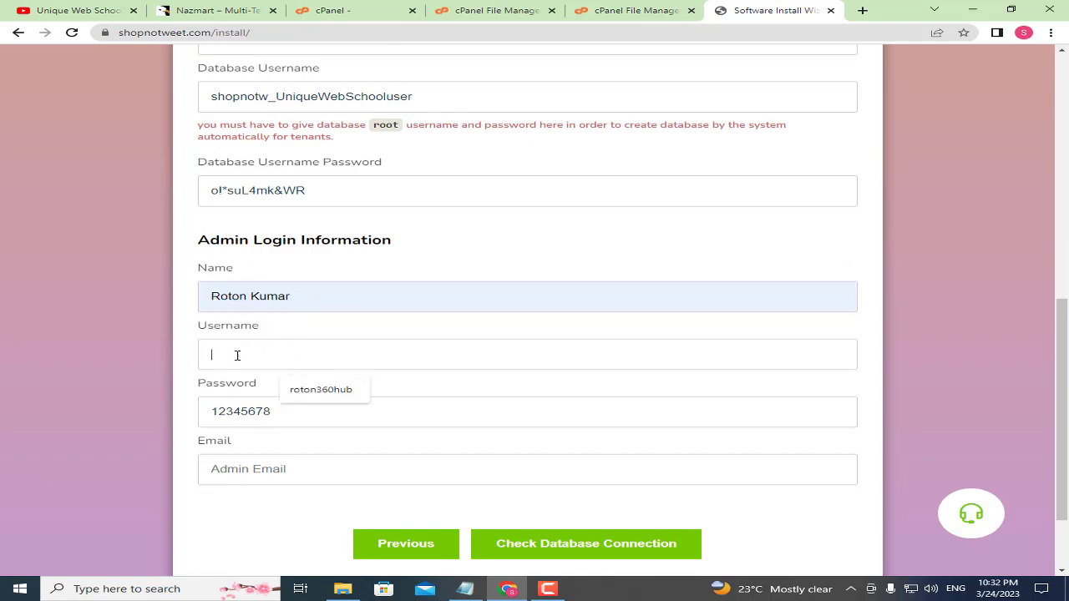
{"action": "left_click", "coordinate": [320, 389]}
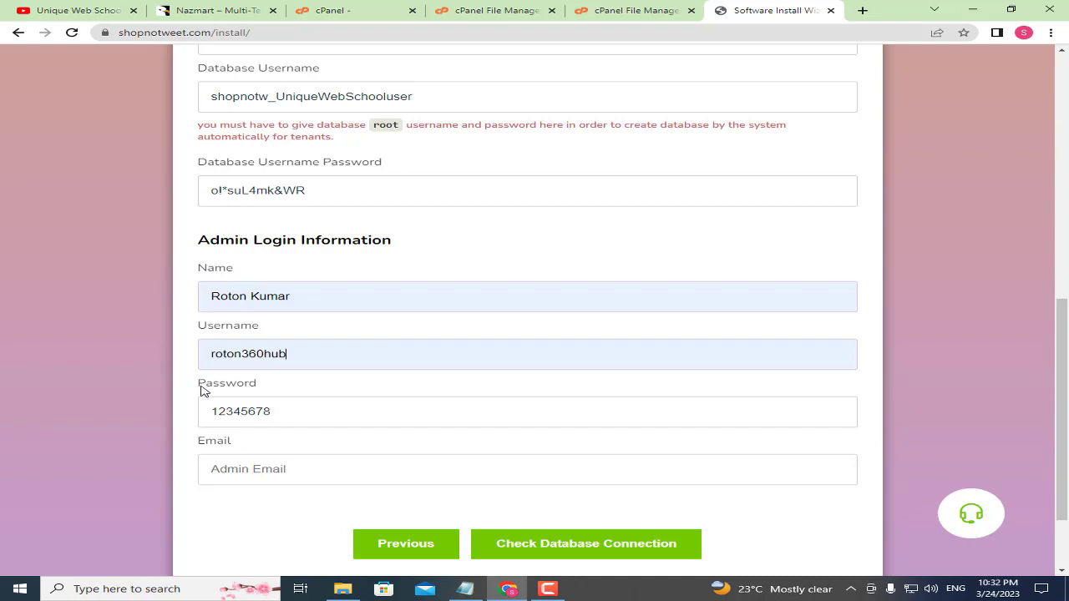
Step: Replace the default admin password with the password copied from the Notepad file
{"action": "left_click_drag", "start_coordinate": [200, 386], "coordinate": [217, 412]}
{"action": "left_click", "coordinate": [466, 587]}
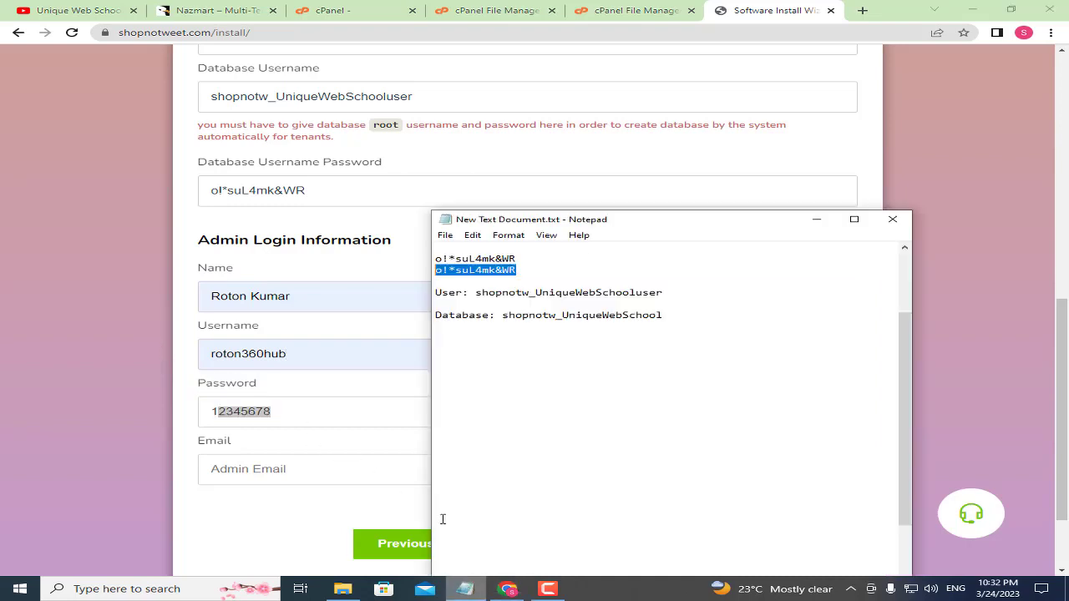
{"action": "right_click", "coordinate": [539, 276]}
{"action": "left_click", "coordinate": [564, 323]}
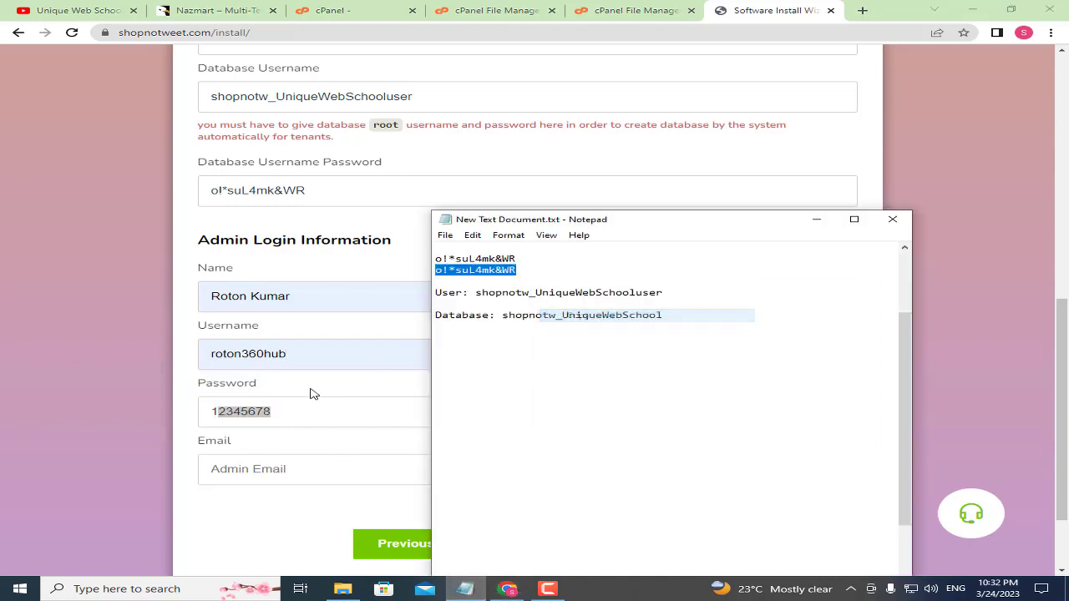
{"action": "left_click", "coordinate": [303, 410]}
{"action": "left_click_drag", "start_coordinate": [303, 409], "coordinate": [153, 415]}
{"action": "key", "text": "ctrl+v"}
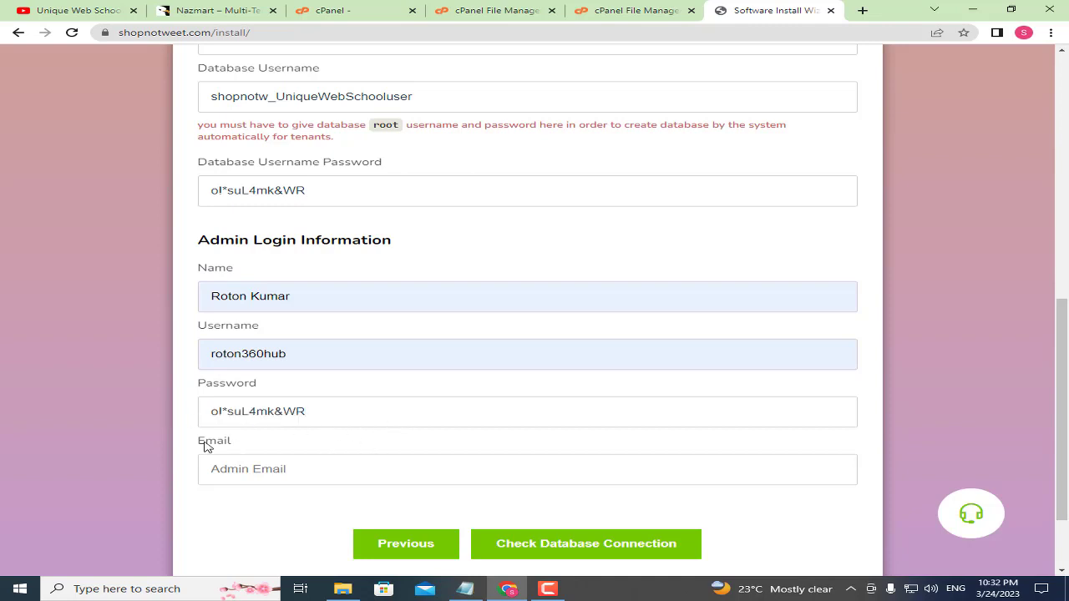
Step: Fill in the admin's email with the saved address, check the database connection and run the installation
{"action": "left_click_drag", "start_coordinate": [208, 447], "coordinate": [292, 449]}
{"action": "left_click", "coordinate": [279, 462]}
{"action": "left_click", "coordinate": [317, 509]}
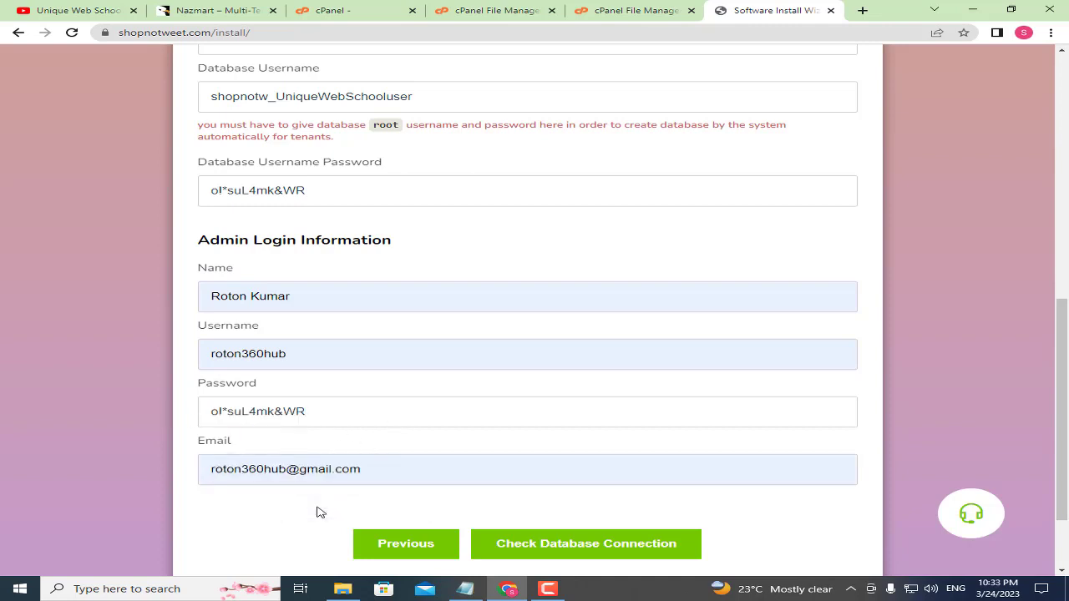
{"action": "left_click", "coordinate": [605, 546]}
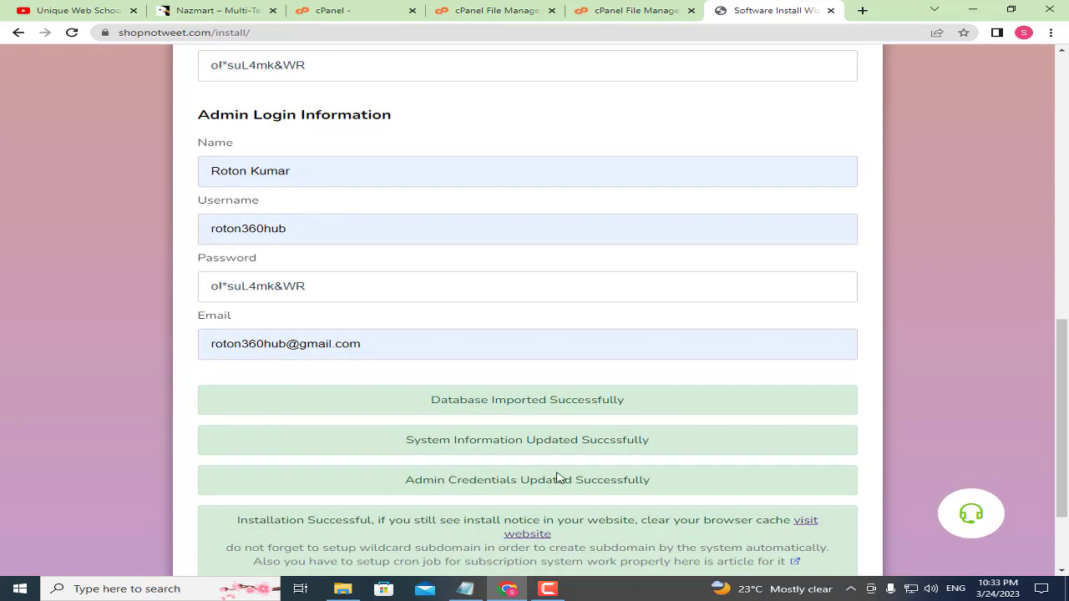
Step: Open the installed website from the installer's completion notice in a new browser tab and switch to it
{"action": "scroll", "coordinate": [558, 478], "scroll_direction": "down", "scroll_amount": 2}
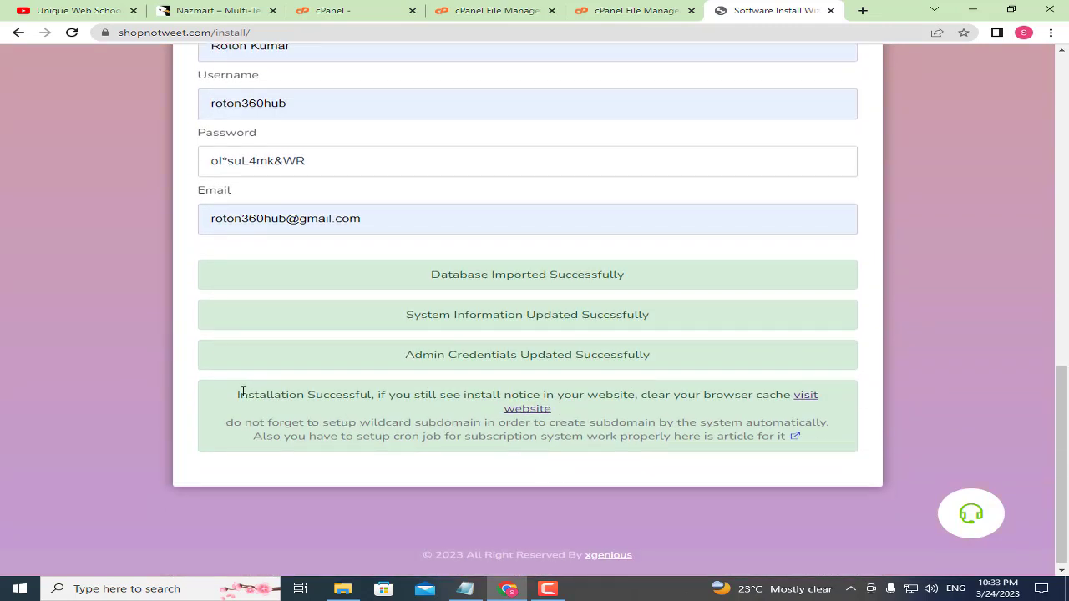
{"action": "right_click", "coordinate": [533, 413]}
{"action": "left_click", "coordinate": [568, 419]}
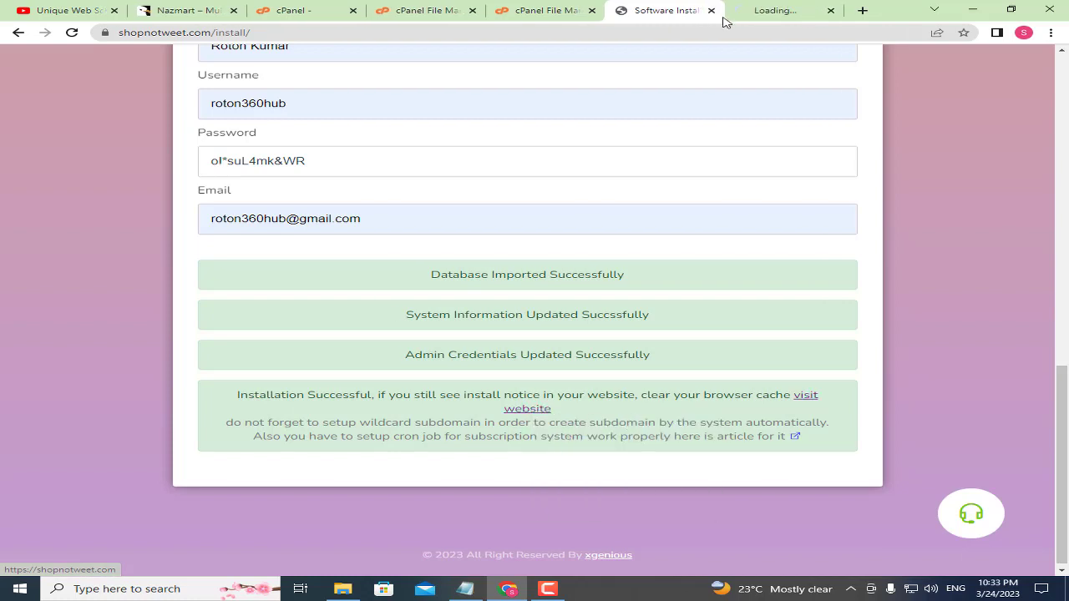
{"action": "left_click", "coordinate": [766, 6]}
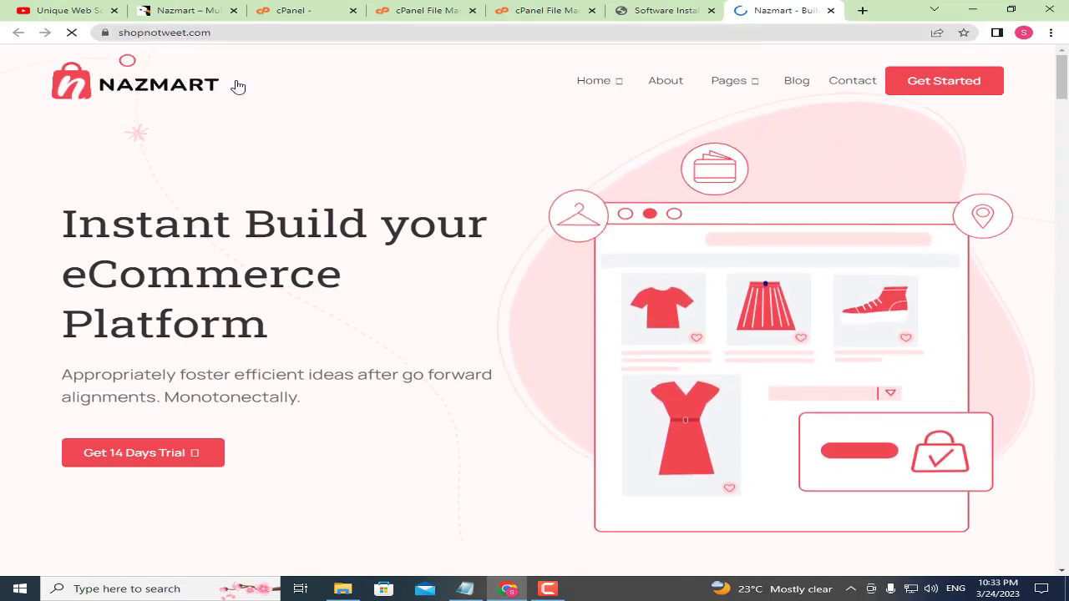
Step: Examine the Nazmart homepage's sections, including features, steps and the pricing plans for the different billing periods
{"action": "scroll", "coordinate": [376, 209], "scroll_direction": "down", "scroll_amount": 5}
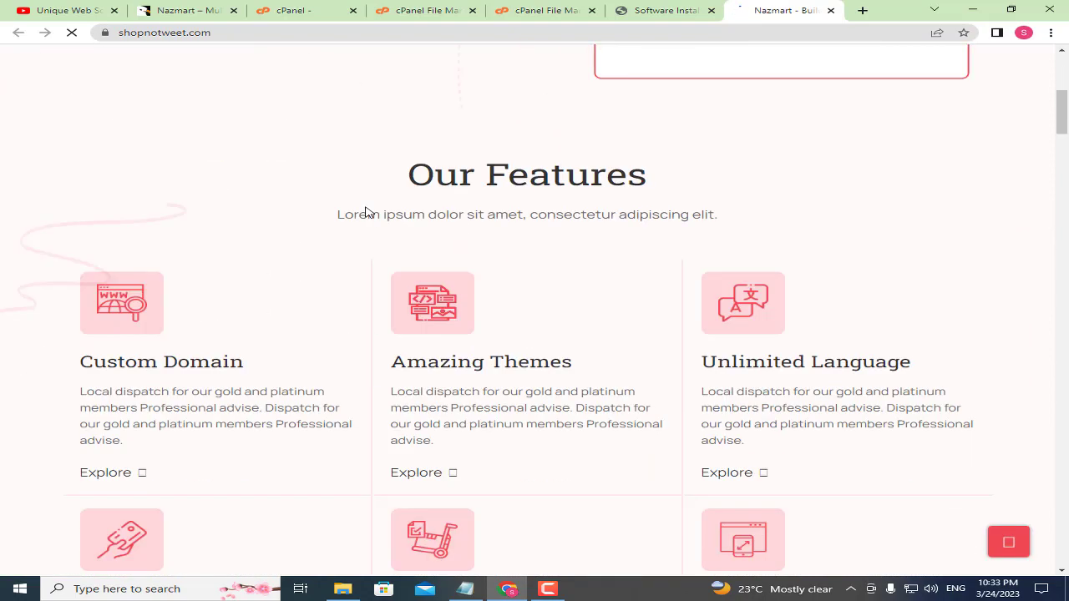
{"action": "scroll", "coordinate": [365, 212], "scroll_direction": "down", "scroll_amount": 10}
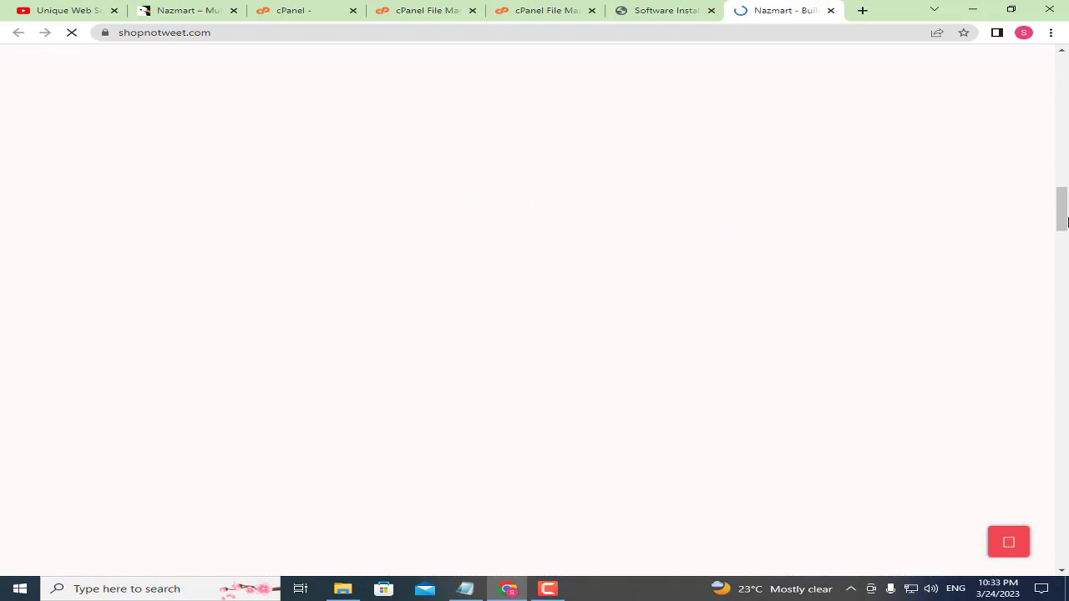
{"action": "left_click_drag", "start_coordinate": [1065, 221], "coordinate": [1063, 514]}
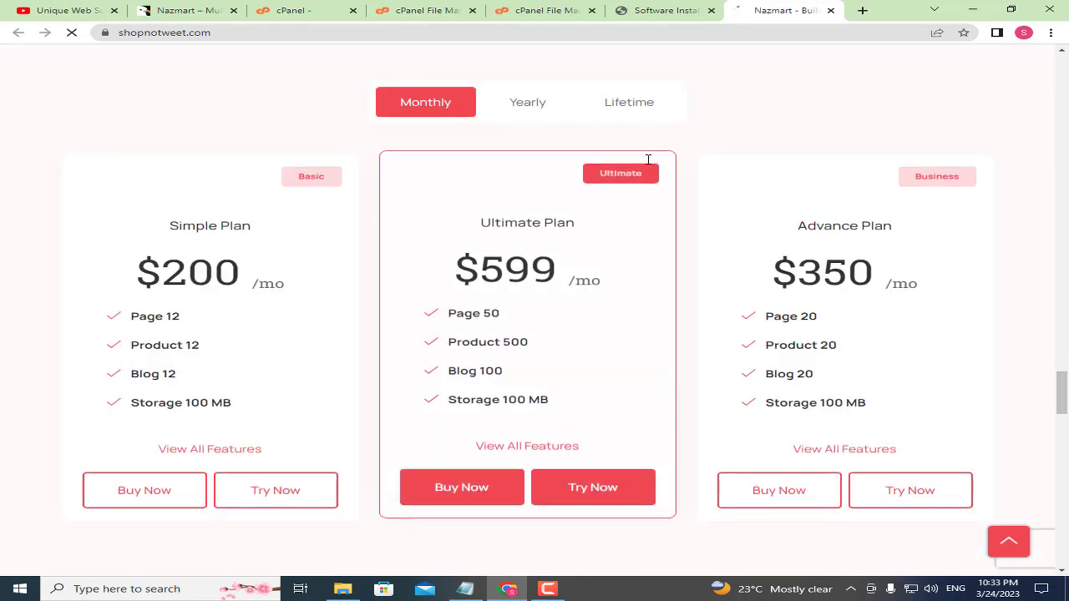
{"action": "left_click", "coordinate": [634, 109]}
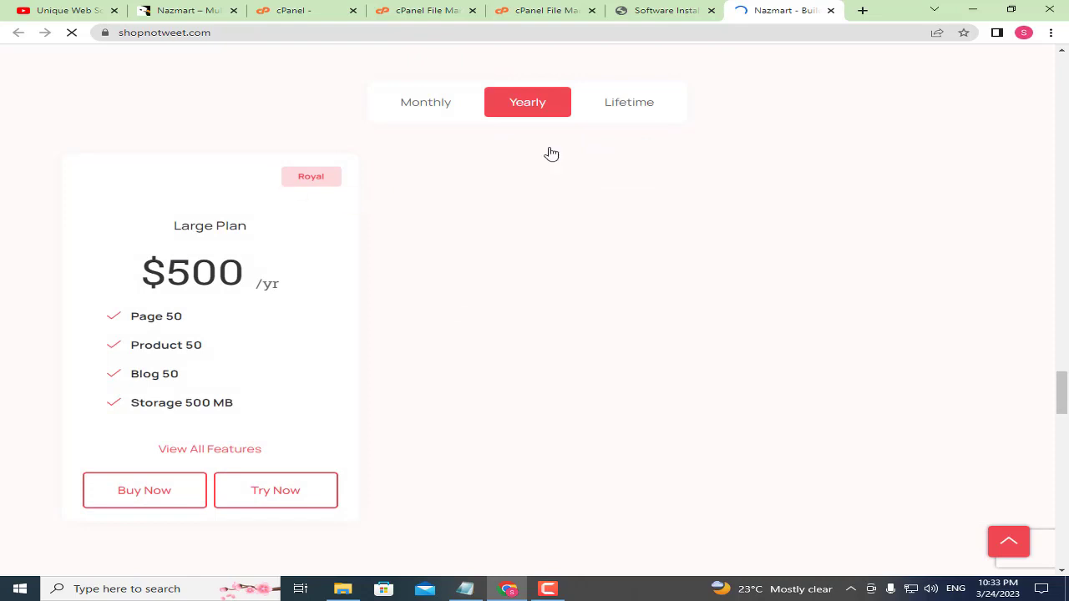
{"action": "left_click", "coordinate": [449, 107]}
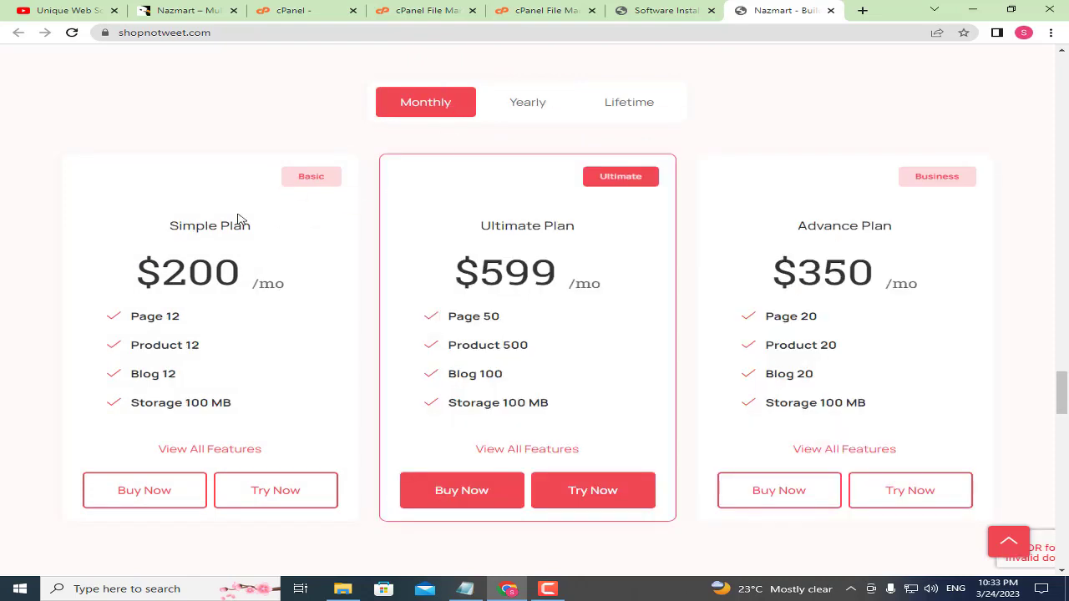
{"action": "scroll", "coordinate": [746, 297], "scroll_direction": "down", "scroll_amount": 1}
{"action": "scroll", "coordinate": [744, 299], "scroll_direction": "down", "scroll_amount": 1}
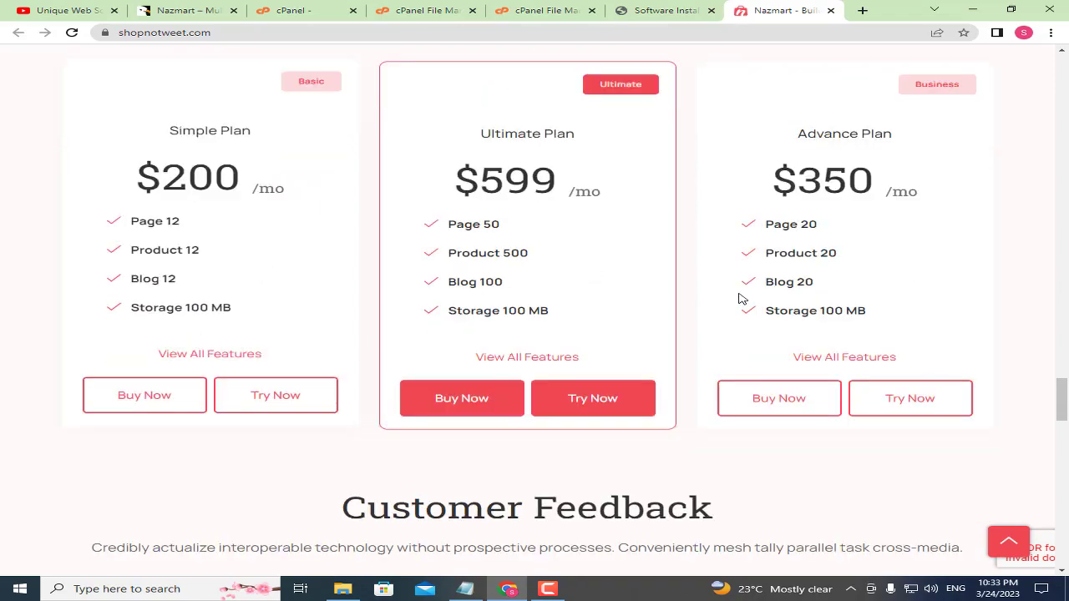
{"action": "scroll", "coordinate": [742, 299], "scroll_direction": "down", "scroll_amount": 1}
{"action": "scroll", "coordinate": [723, 258], "scroll_direction": "up", "scroll_amount": 1}
{"action": "scroll", "coordinate": [725, 248], "scroll_direction": "up", "scroll_amount": 3}
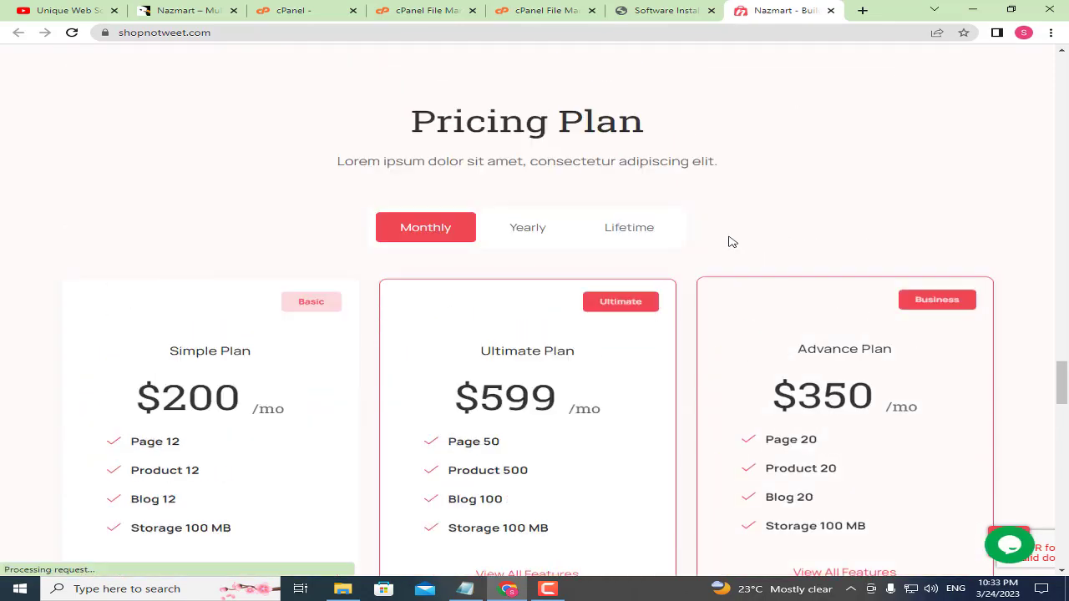
{"action": "scroll", "coordinate": [730, 241], "scroll_direction": "up", "scroll_amount": 12}
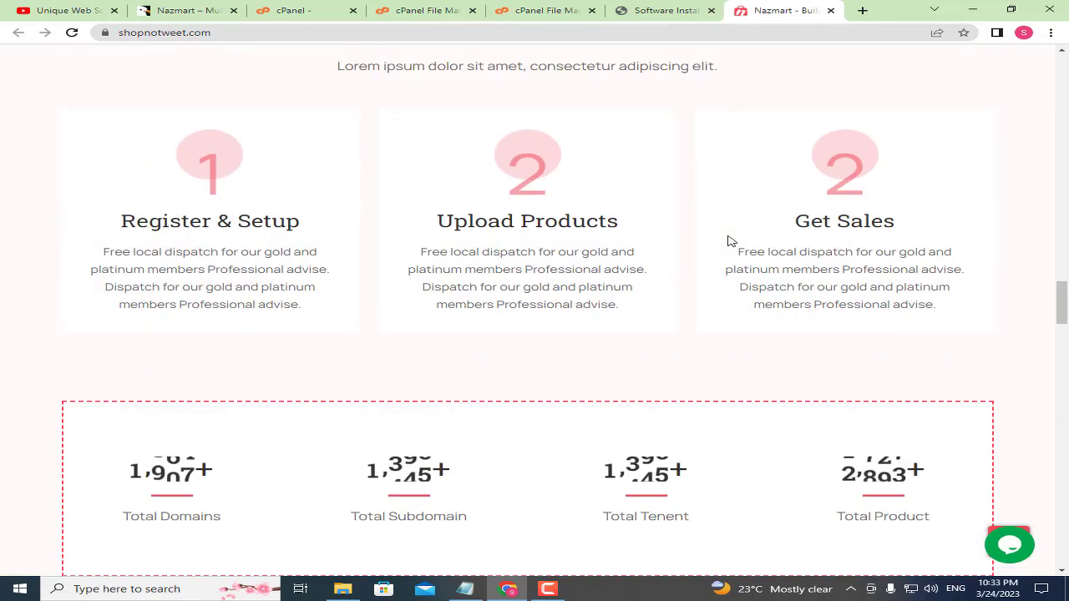
{"action": "scroll", "coordinate": [739, 241], "scroll_direction": "up", "scroll_amount": 4}
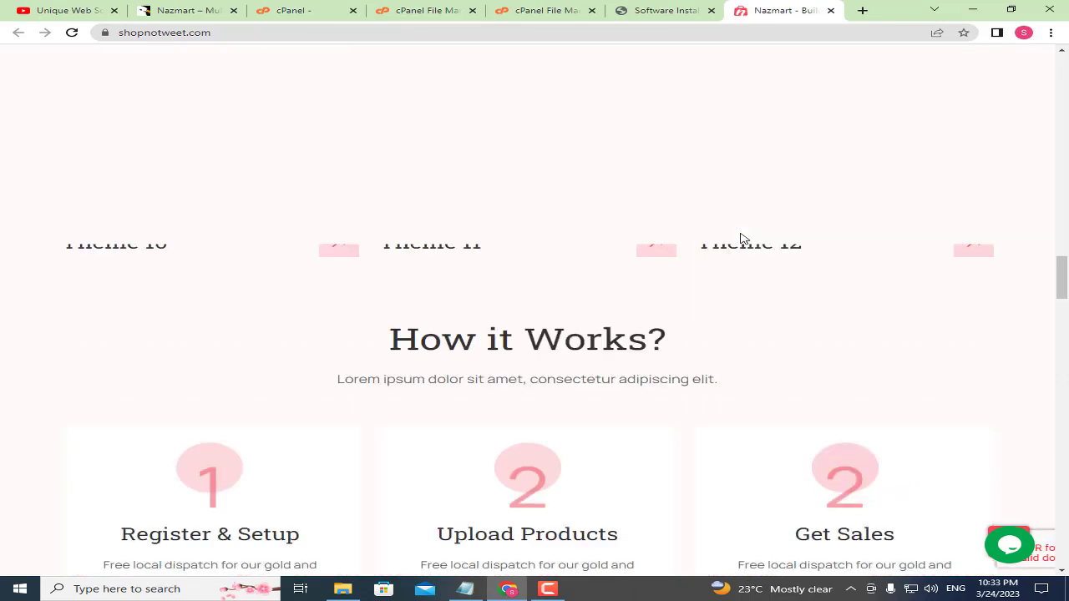